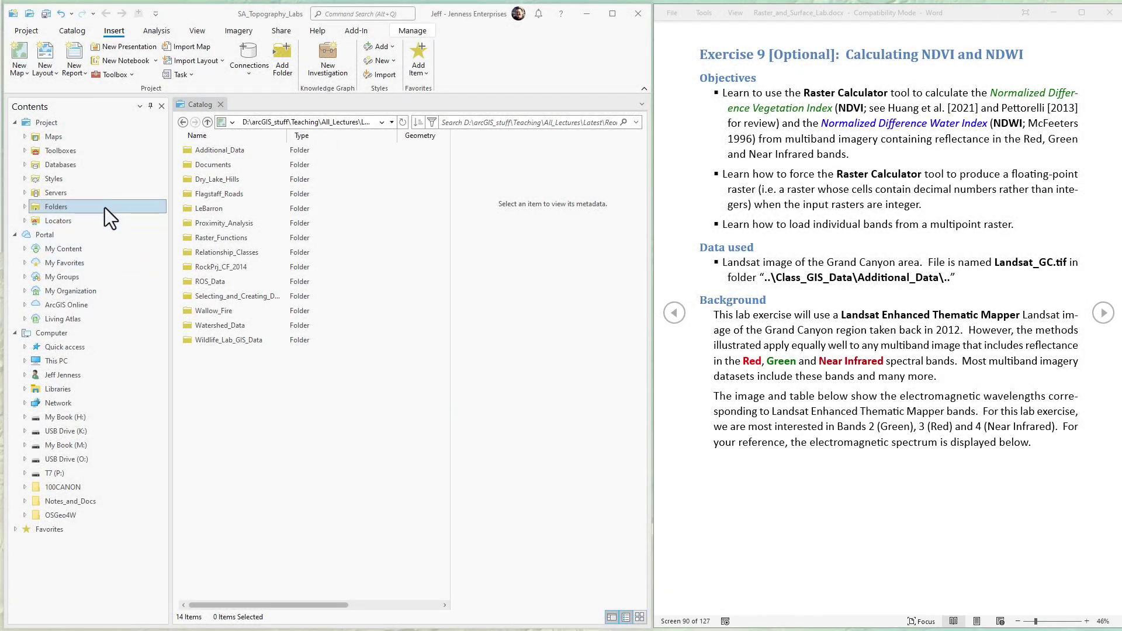
{"action": "left_click", "coordinate": [26, 30]}
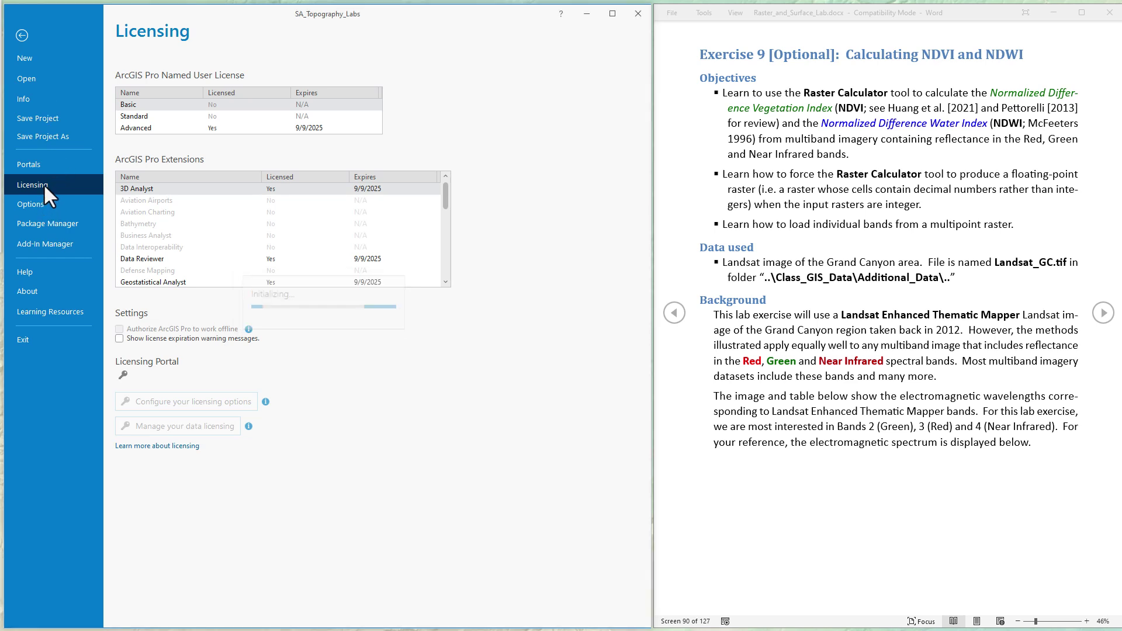
{"action": "left_click_drag", "start_coordinate": [446, 198], "coordinate": [447, 248]}
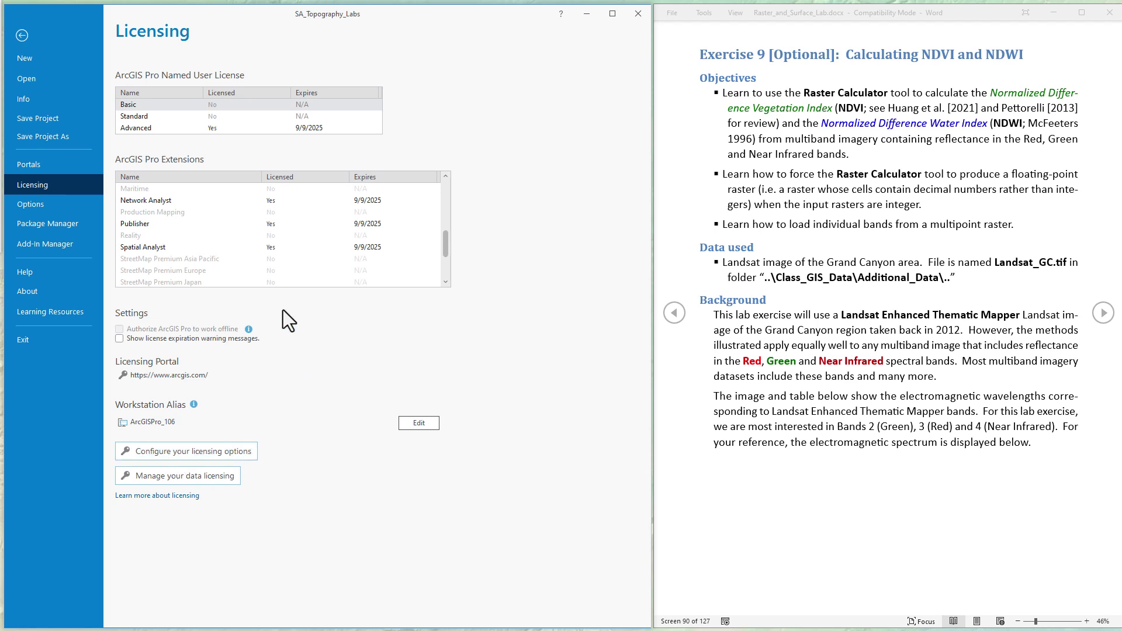
{"action": "left_click", "coordinate": [18, 37]}
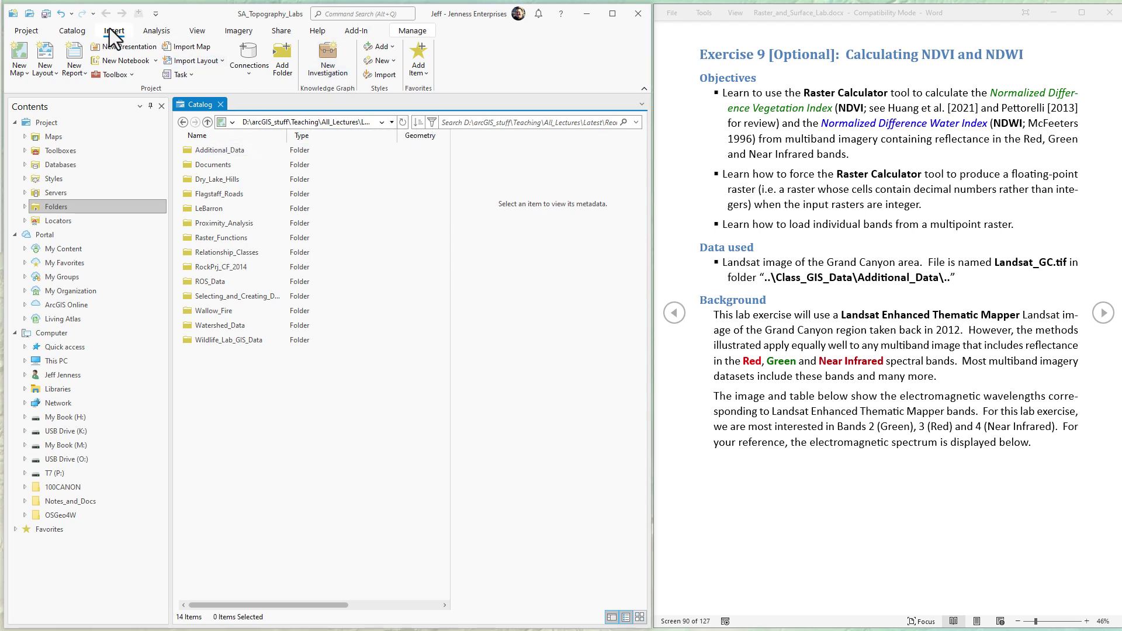
Insert a new blank map and rename it 'NDVI and NDWI'
{"action": "left_click", "coordinate": [21, 58]}
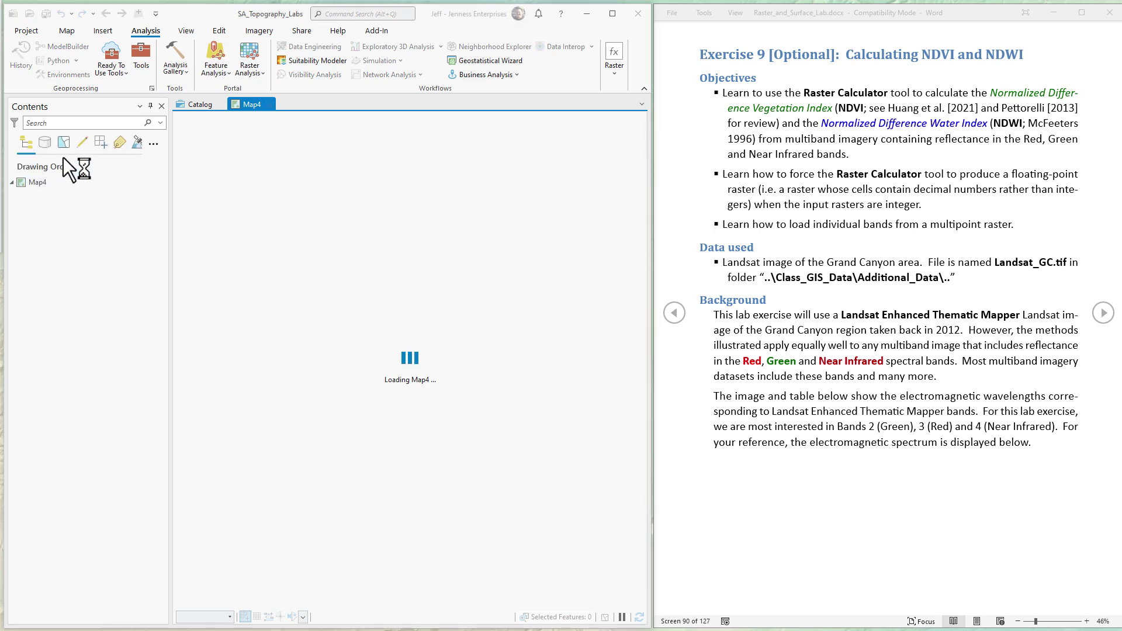
{"action": "left_click", "coordinate": [41, 182]}
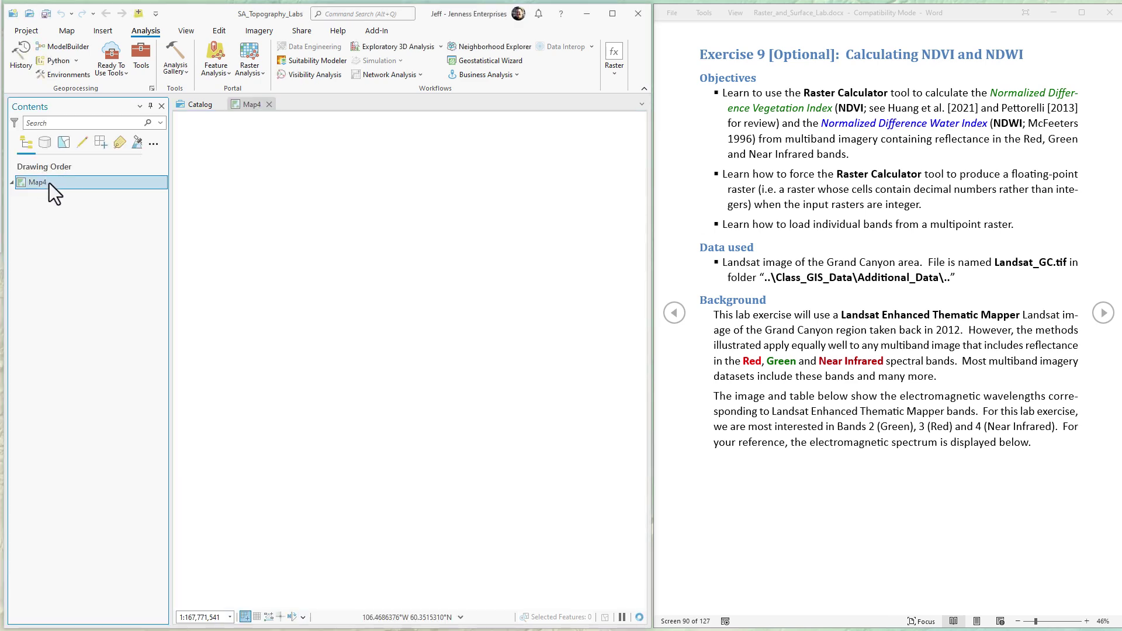
{"action": "left_click", "coordinate": [50, 184]}
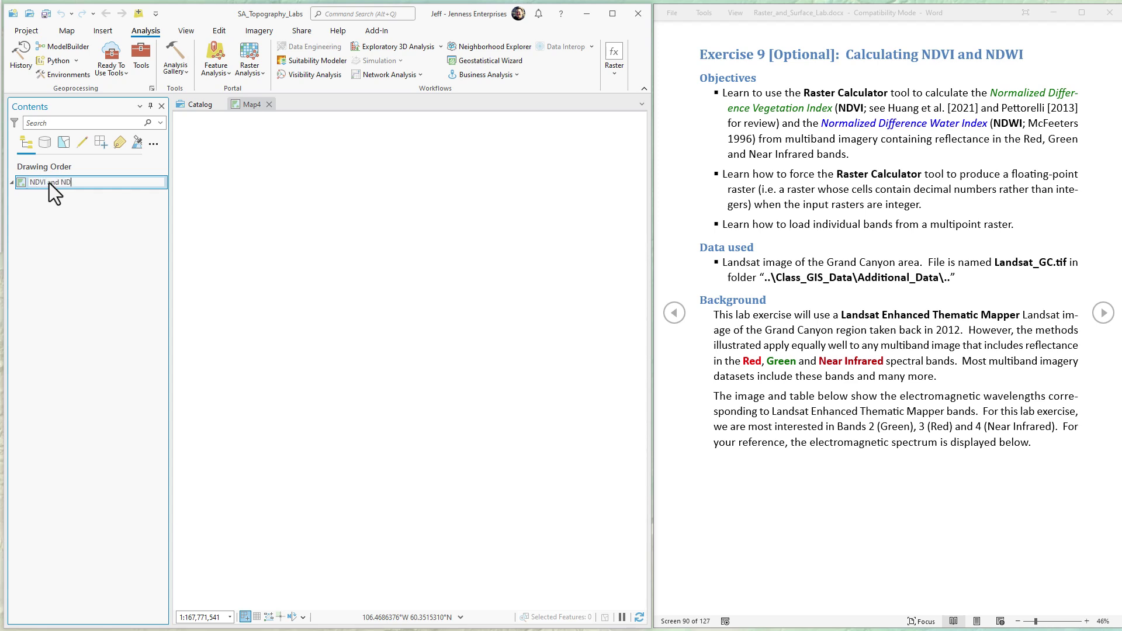
{"action": "type", "text": "NDVI and NDWI"}
{"action": "key", "text": "Return"}
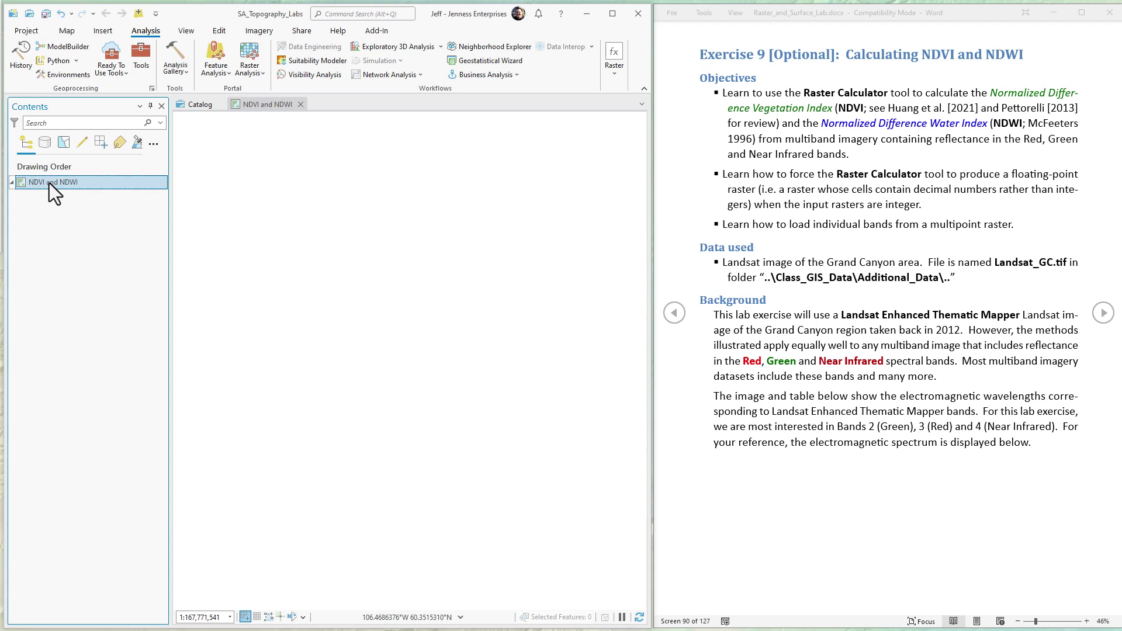
Page the lab instructions forward to steps 3–5 and return to the Catalog view
{"action": "left_click", "coordinate": [1104, 312]}
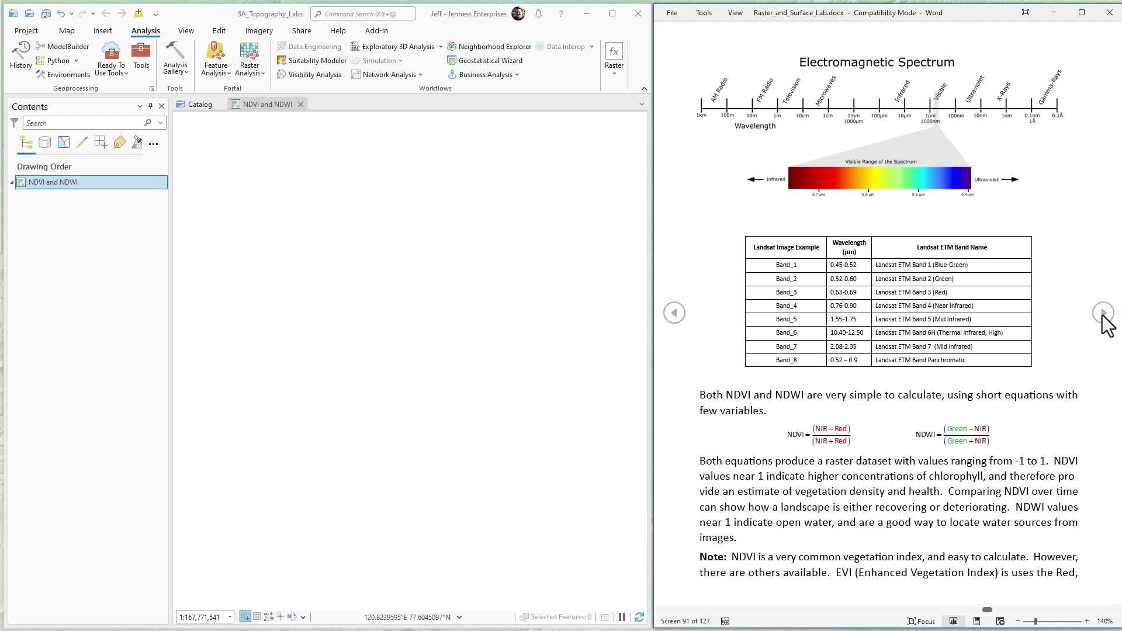
{"action": "left_click", "coordinate": [1103, 314]}
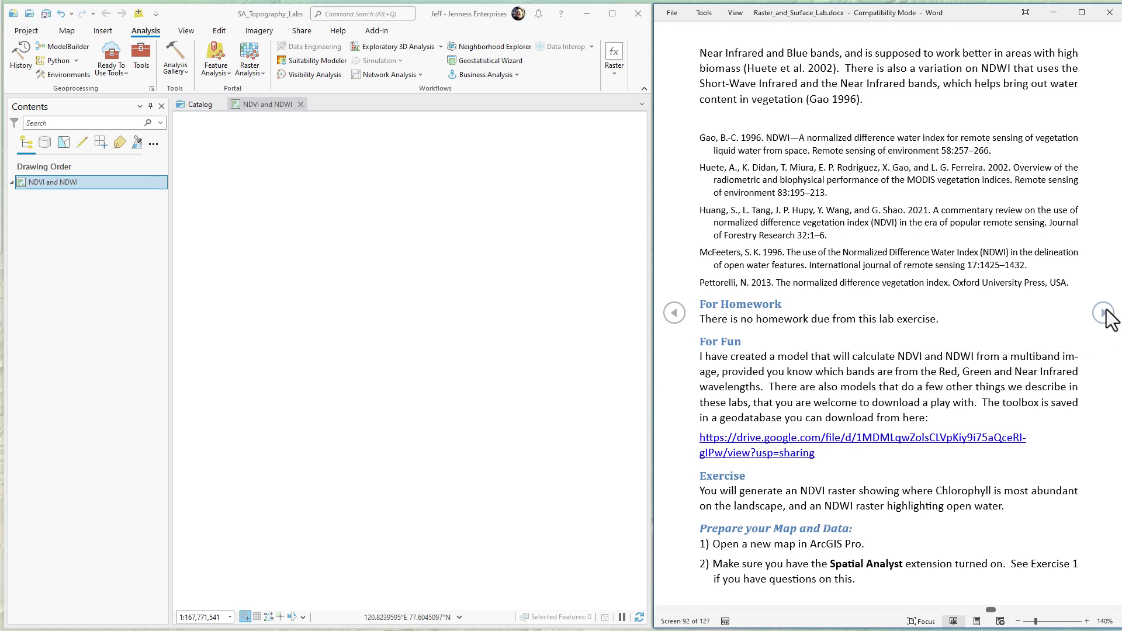
{"action": "left_click", "coordinate": [1103, 313]}
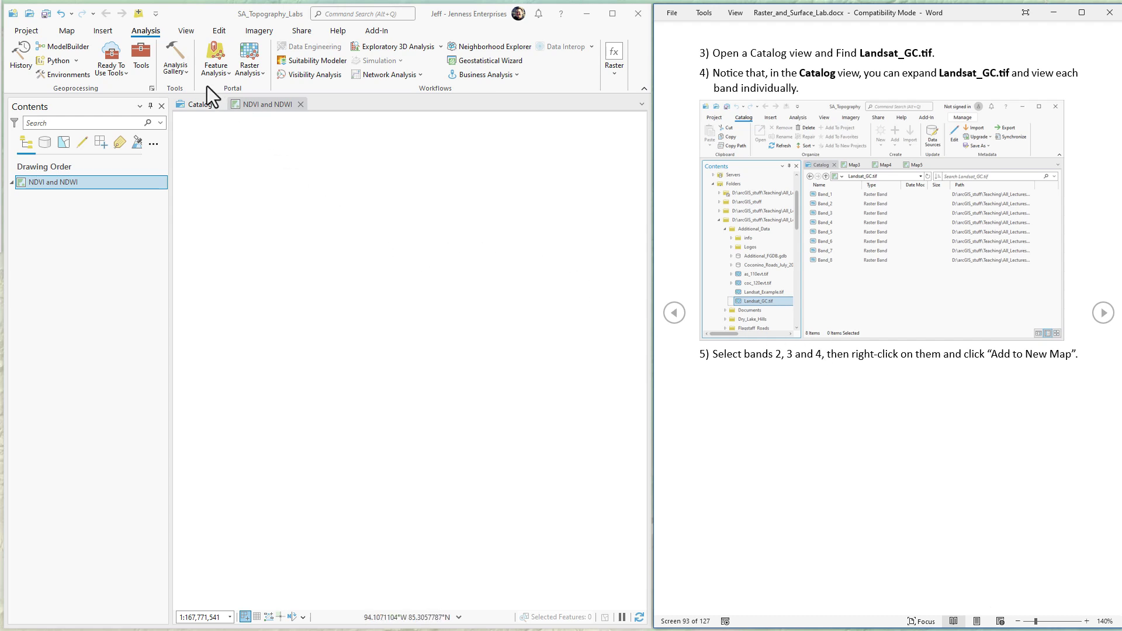
{"action": "left_click", "coordinate": [193, 104]}
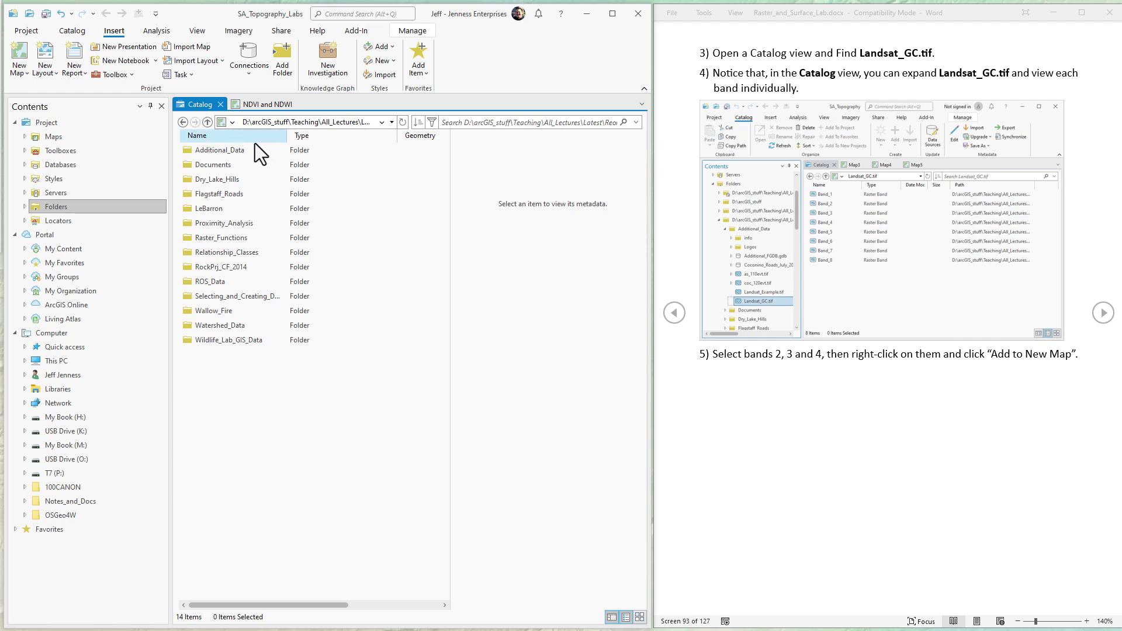
Add Landsat_GC.tif from the Additional_Data folder to the NDVI and NDWI map and view it
{"action": "double_click", "coordinate": [216, 151]}
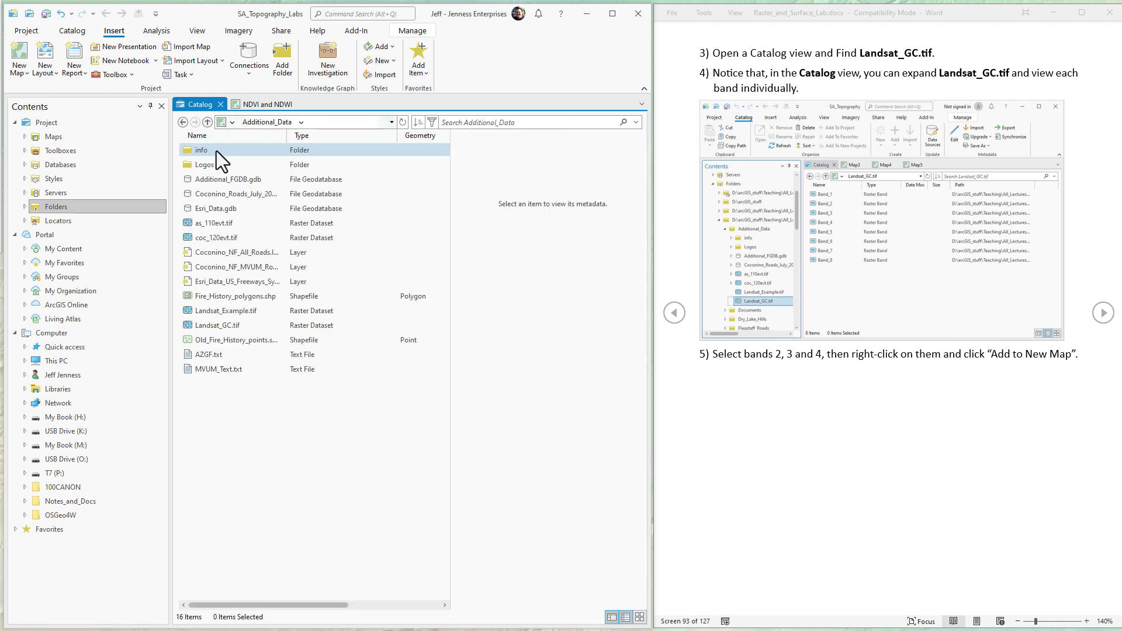
{"action": "left_click", "coordinate": [205, 328]}
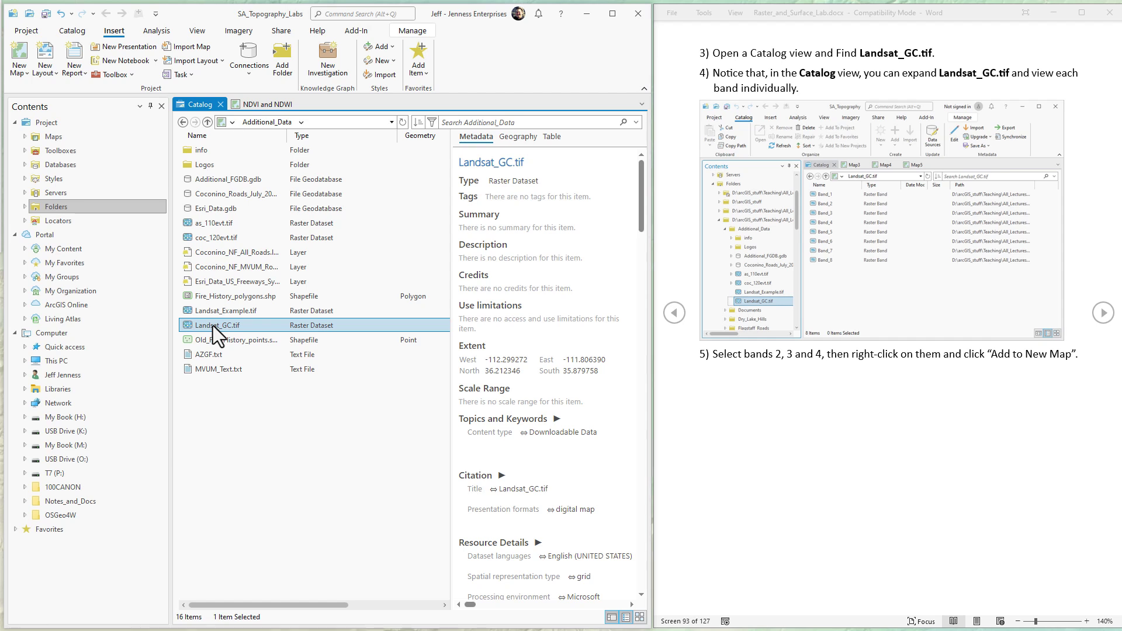
{"action": "right_click", "coordinate": [213, 325]}
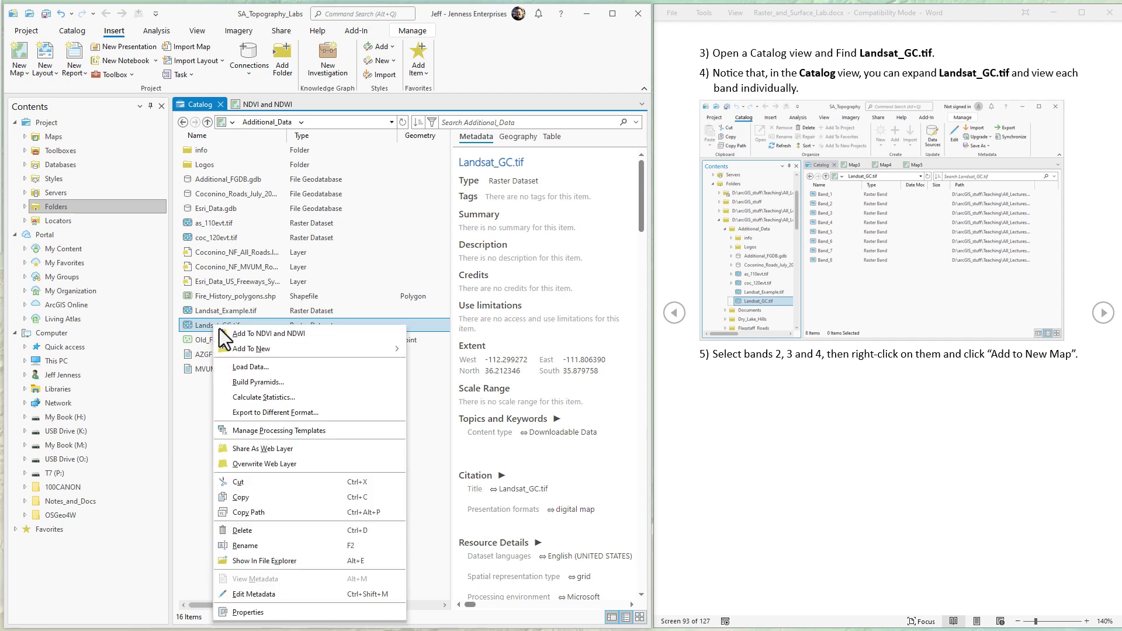
{"action": "left_click", "coordinate": [271, 333]}
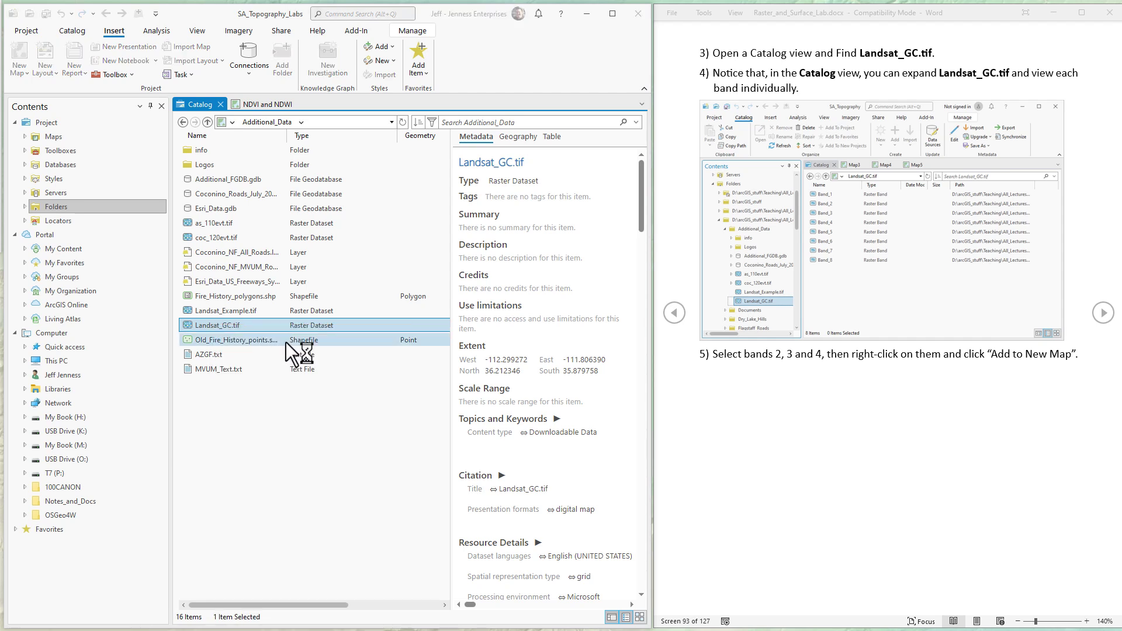
{"action": "left_click", "coordinate": [273, 104]}
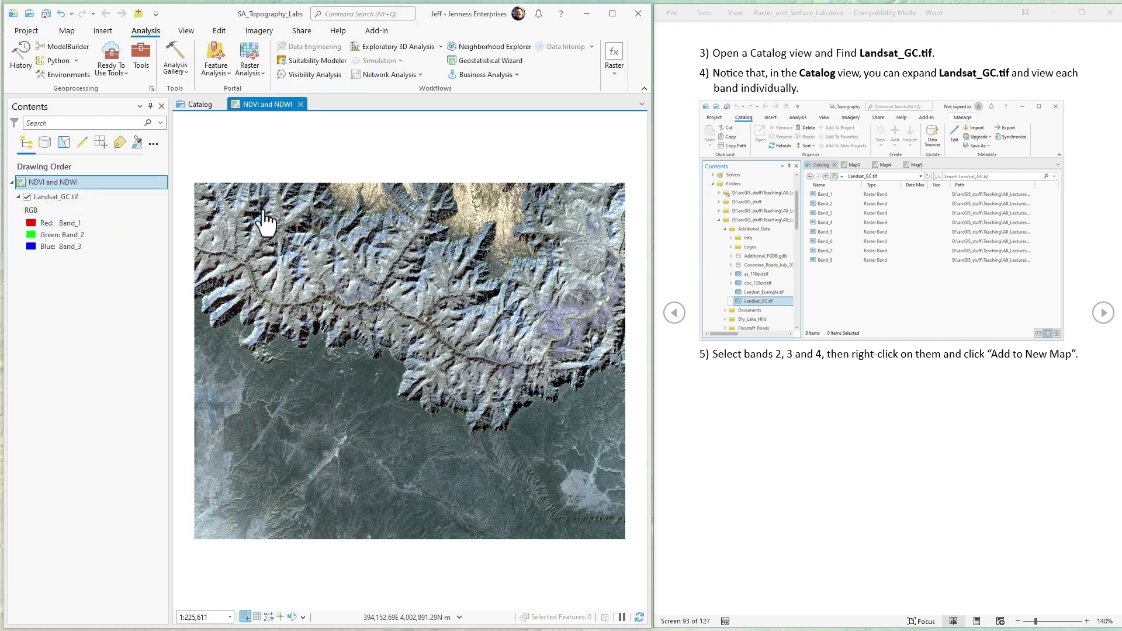
Add Landsat_GC.tif's Band_2, Band_3 and Band_4 to the map, then hide Band_4 and Band_3
{"action": "left_click", "coordinate": [198, 103]}
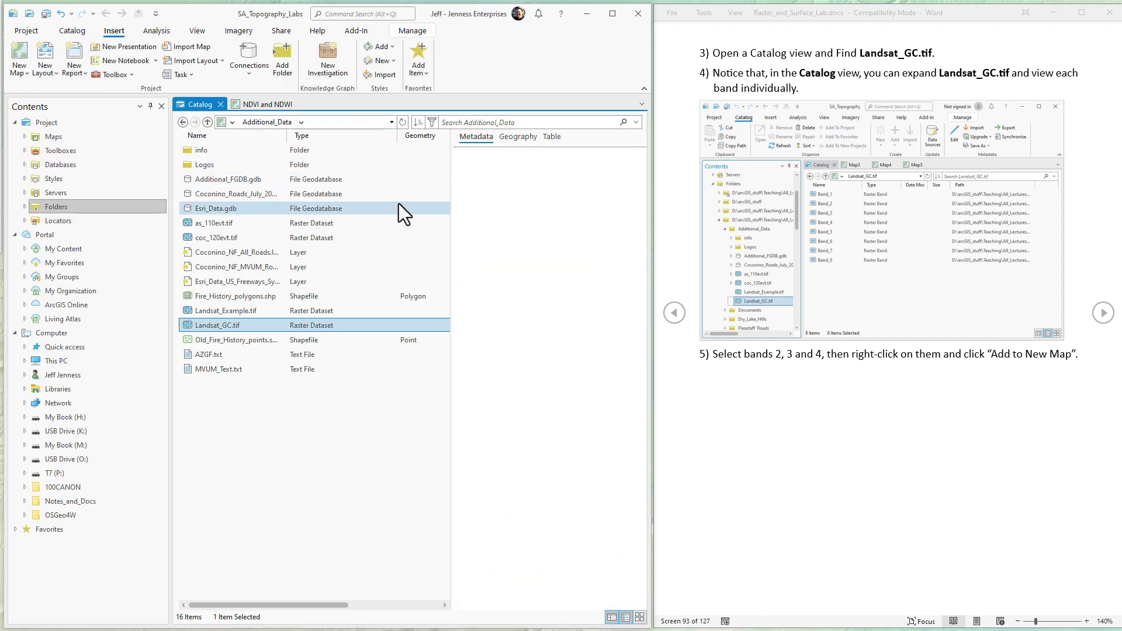
{"action": "double_click", "coordinate": [222, 328]}
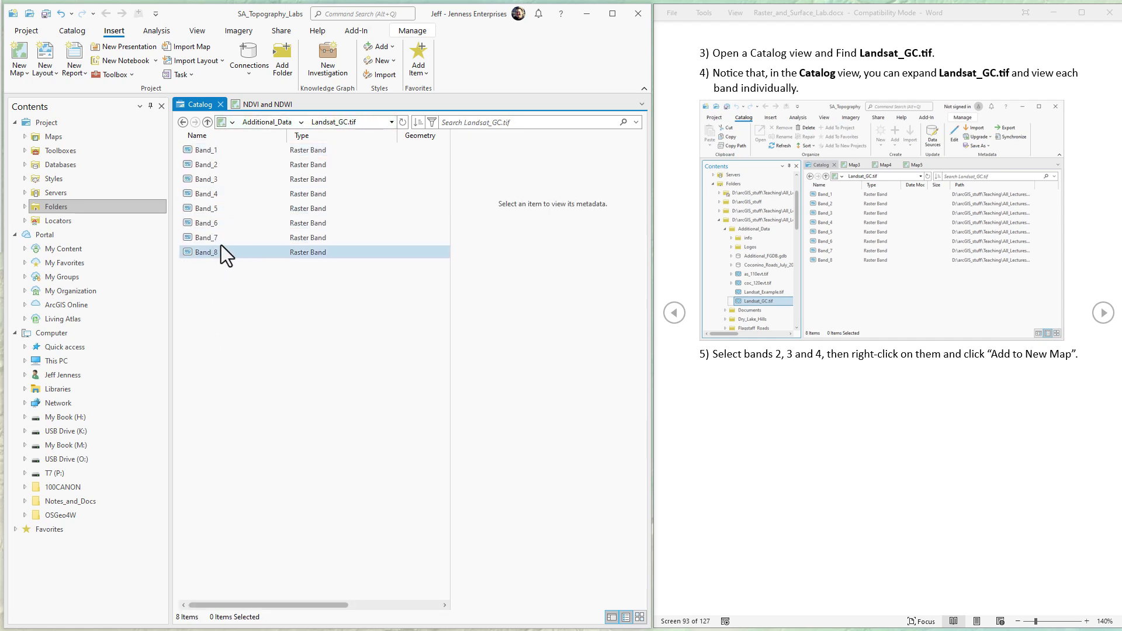
{"action": "left_click", "coordinate": [205, 164]}
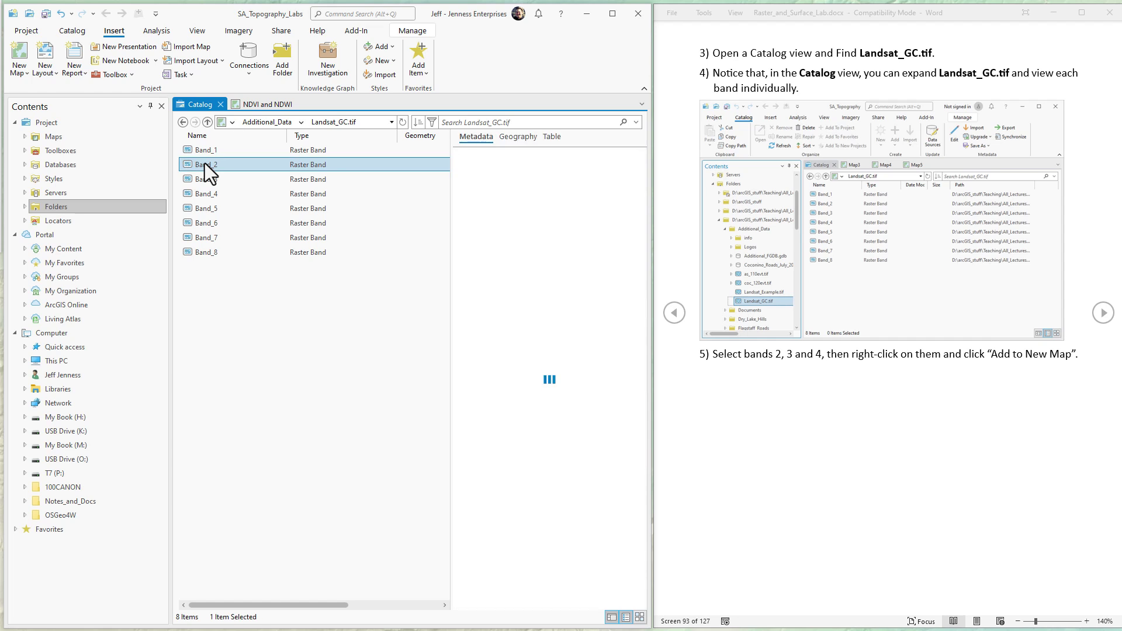
{"action": "left_click", "coordinate": [209, 194], "text": "shift"}
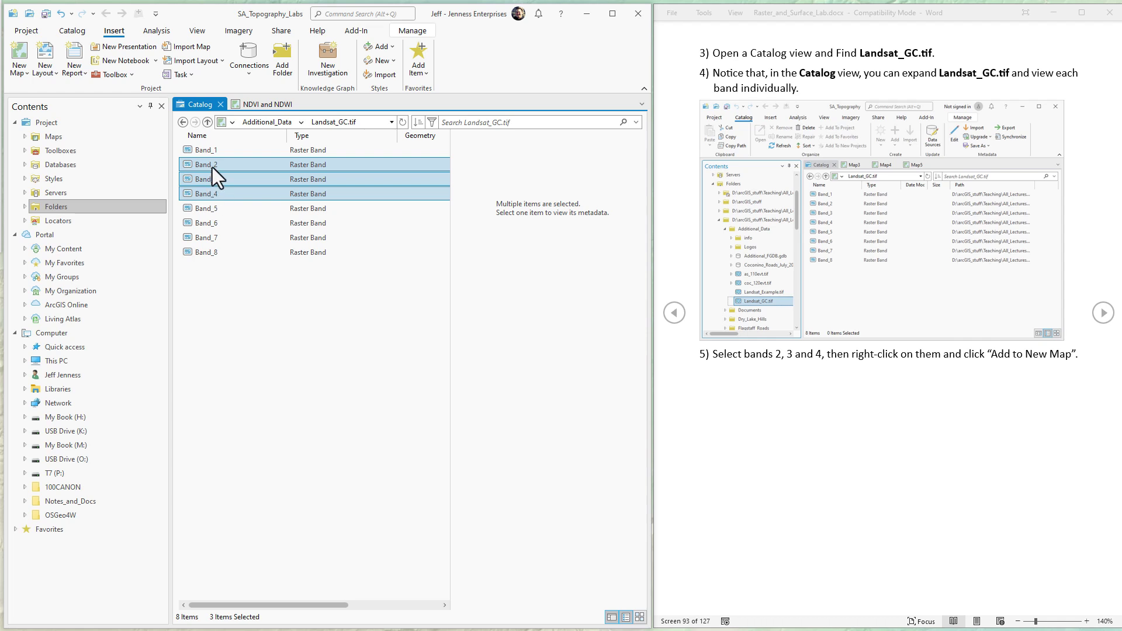
{"action": "right_click", "coordinate": [212, 166]}
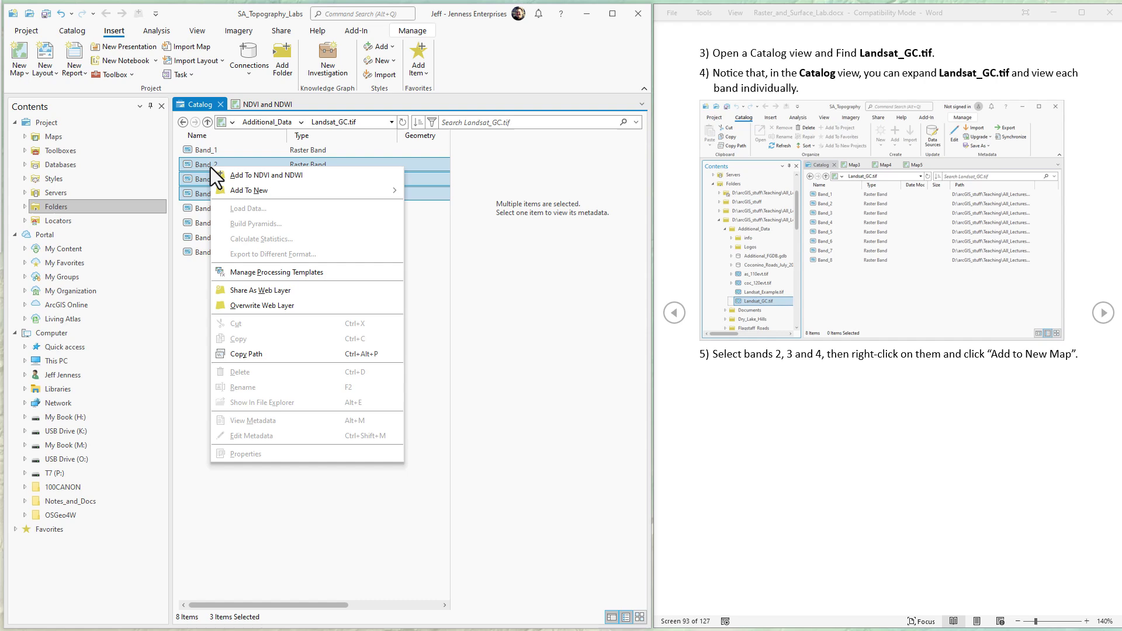
{"action": "left_click", "coordinate": [251, 173]}
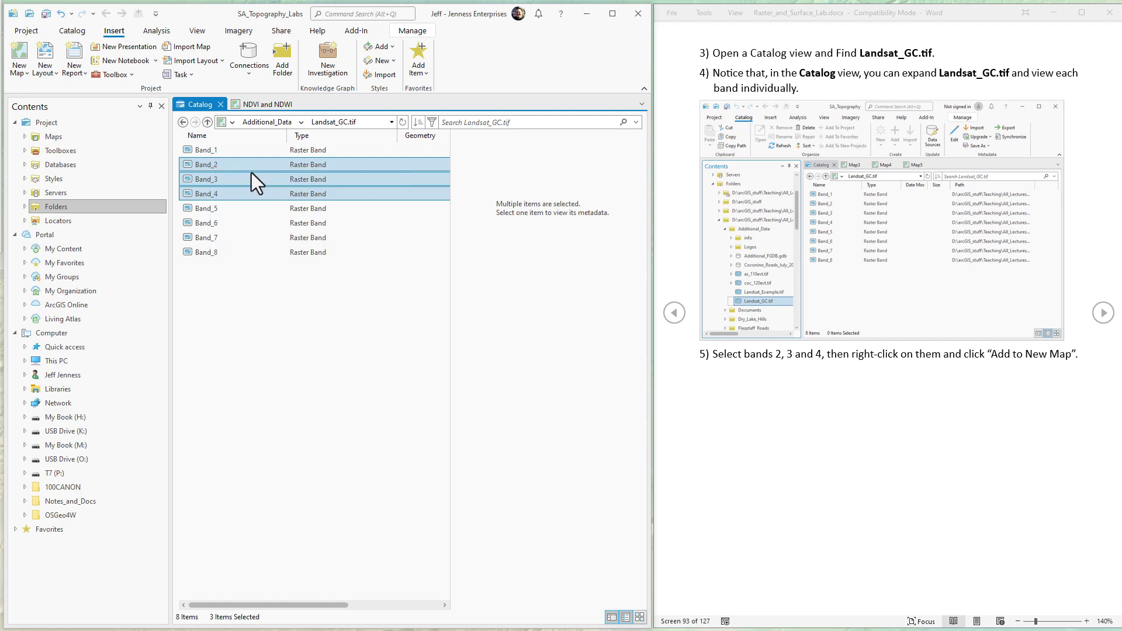
{"action": "left_click", "coordinate": [271, 103]}
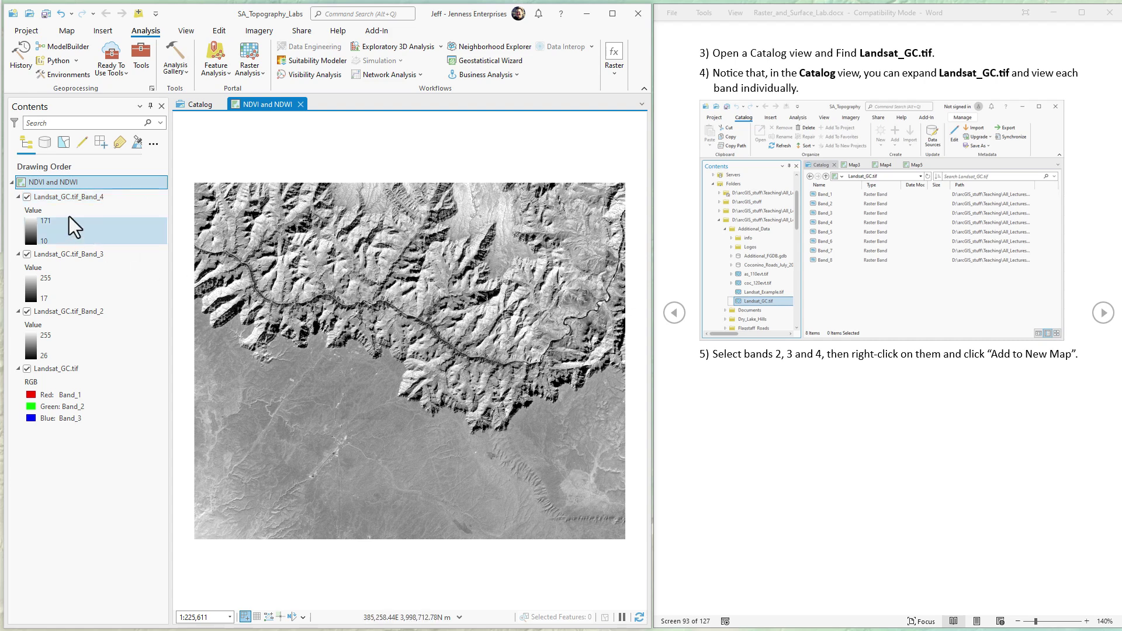
{"action": "left_click", "coordinate": [27, 197]}
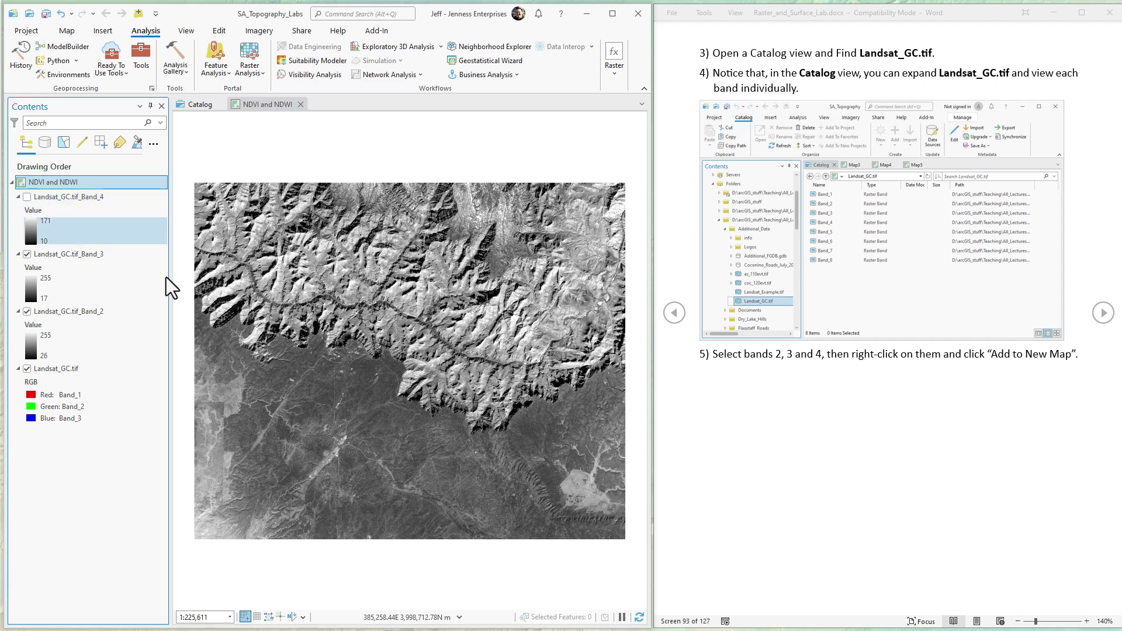
{"action": "left_click", "coordinate": [25, 254]}
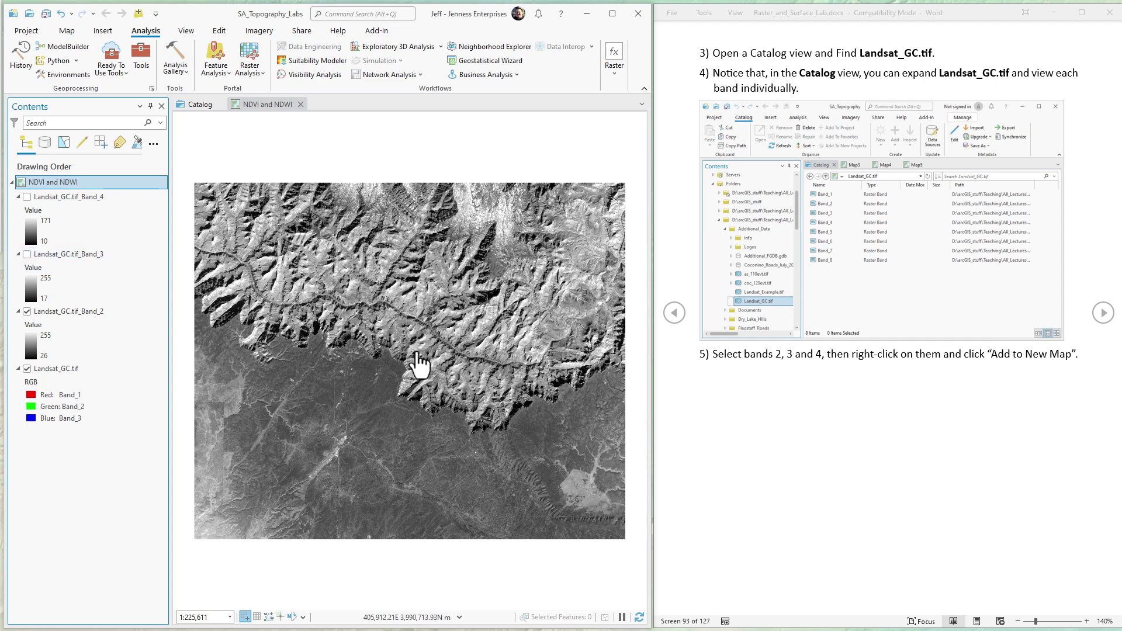
Page the lab document to steps 6–7 on the Raster Calculator and Float NDVI equation
{"action": "left_click", "coordinate": [1102, 313]}
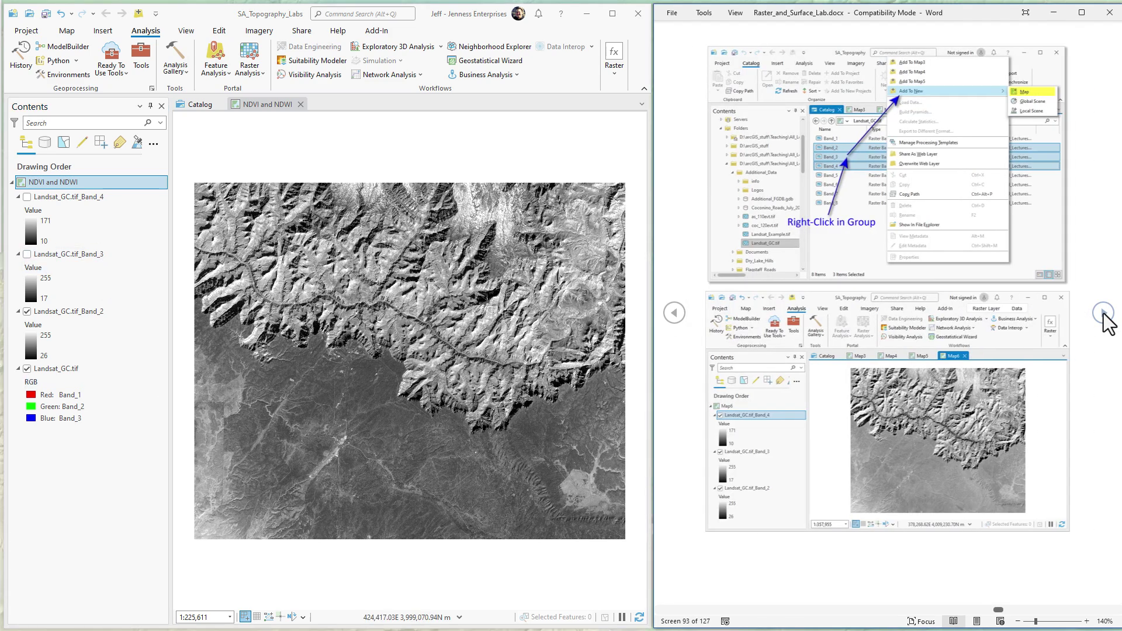
{"action": "left_click", "coordinate": [1104, 313]}
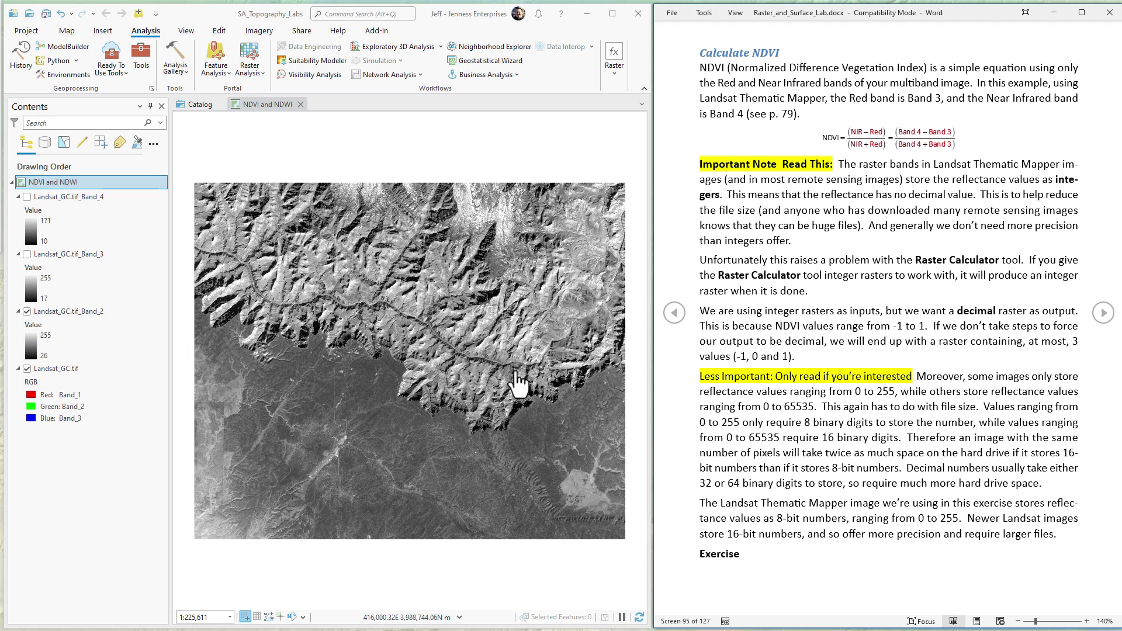
{"action": "left_click", "coordinate": [29, 229]}
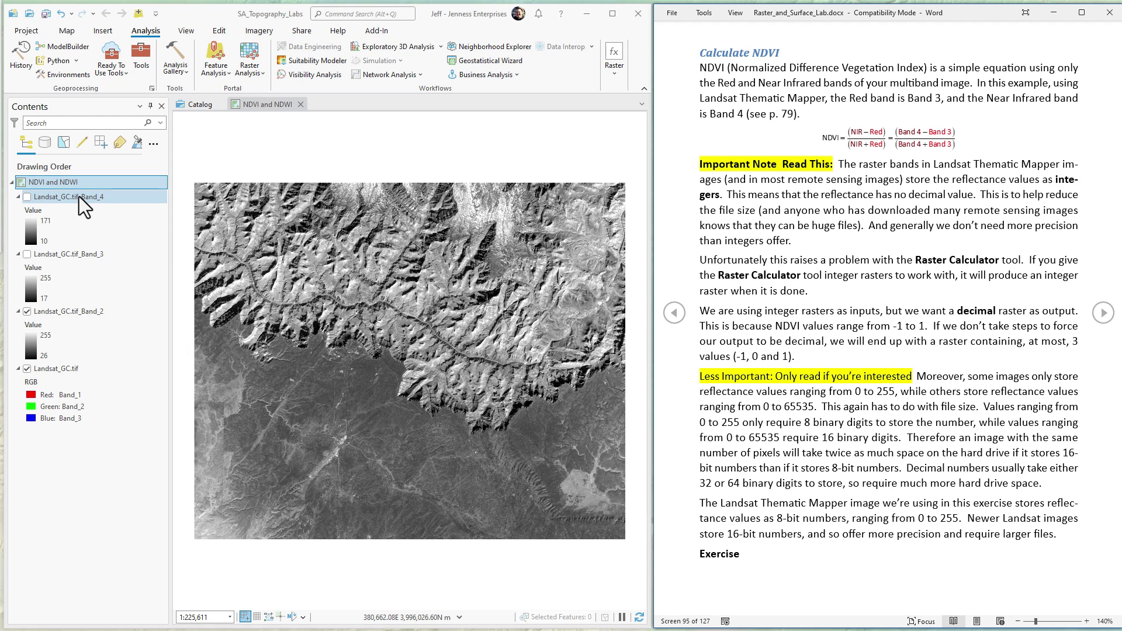
{"action": "left_click", "coordinate": [1105, 316]}
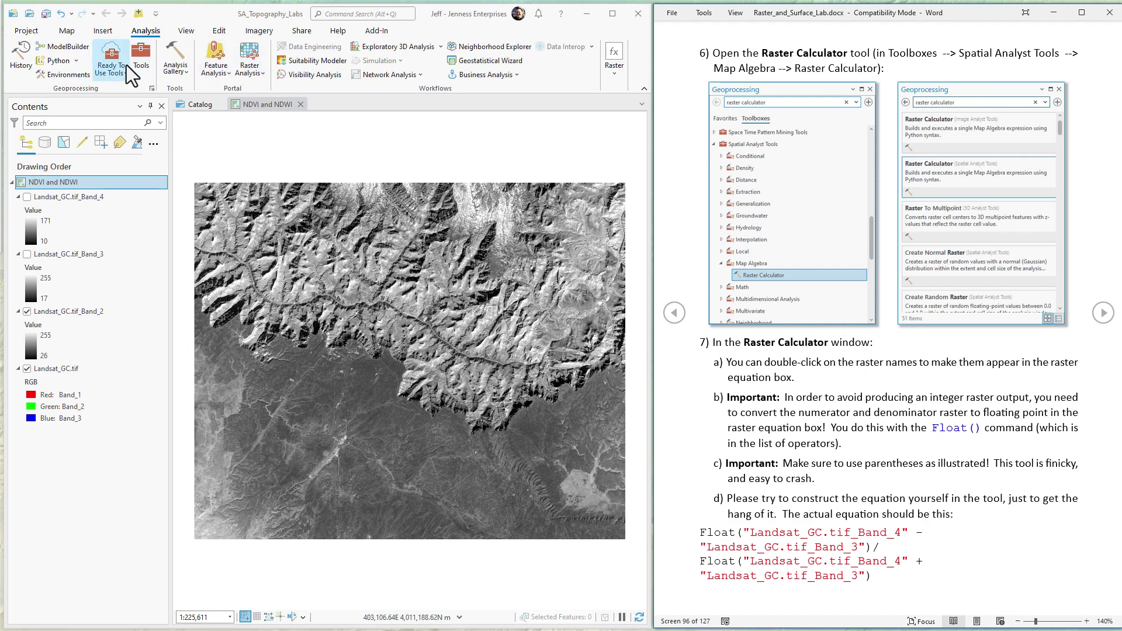
Search the tools for 'raster calculator' and open the Spatial Analyst Raster Calculator over the map
{"action": "left_click", "coordinate": [144, 58]}
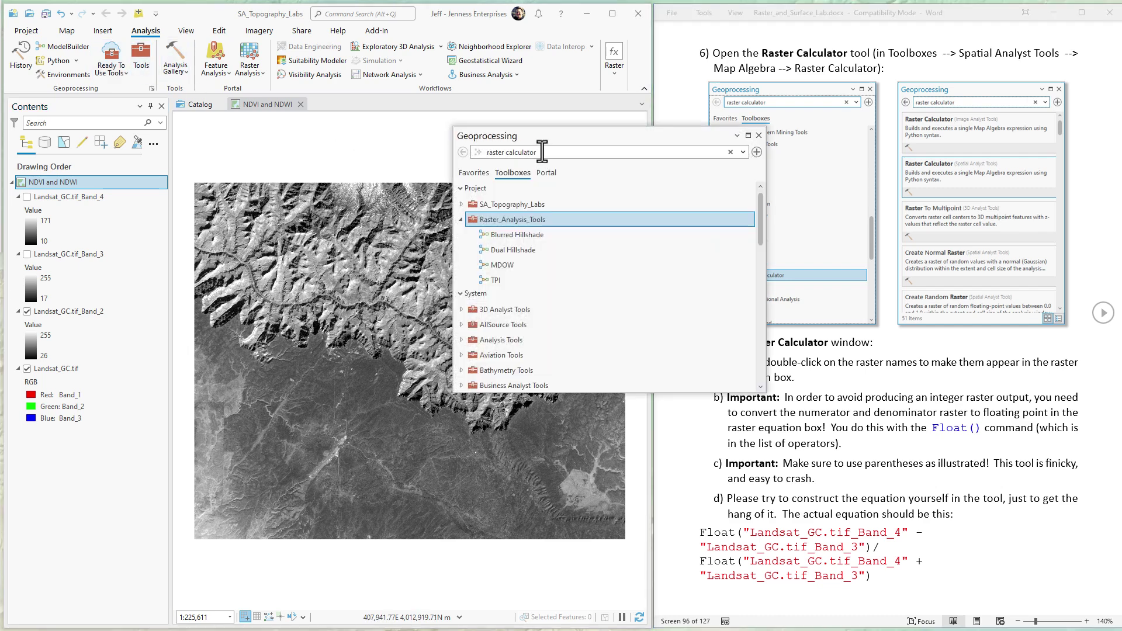
{"action": "left_click", "coordinate": [540, 152]}
{"action": "type", "text": "raster calculator"}
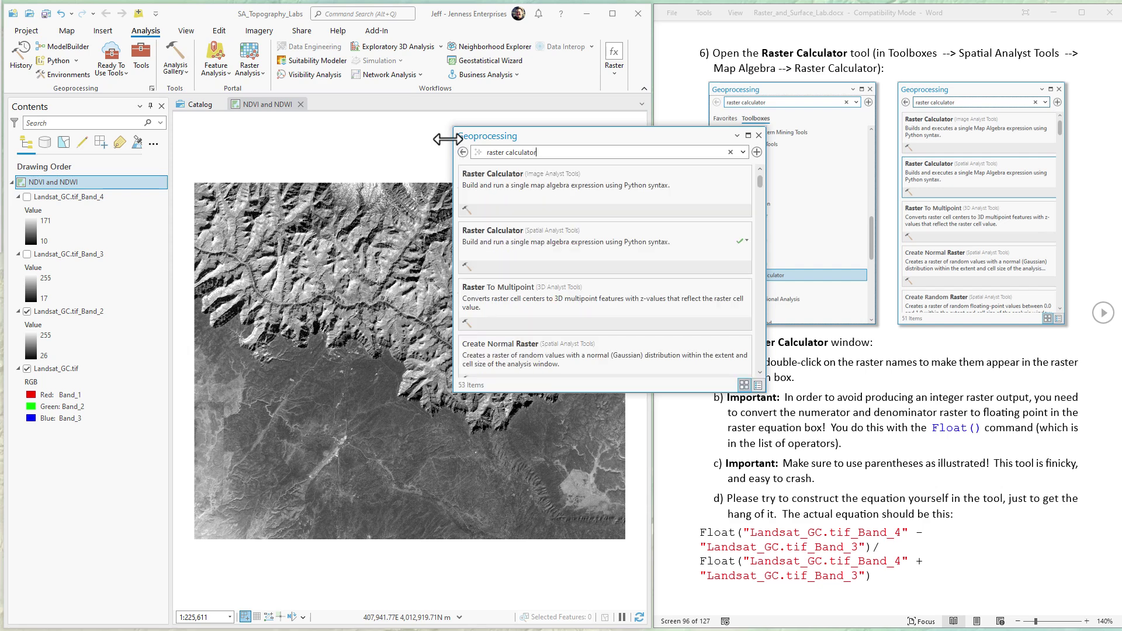
{"action": "left_click", "coordinate": [499, 230]}
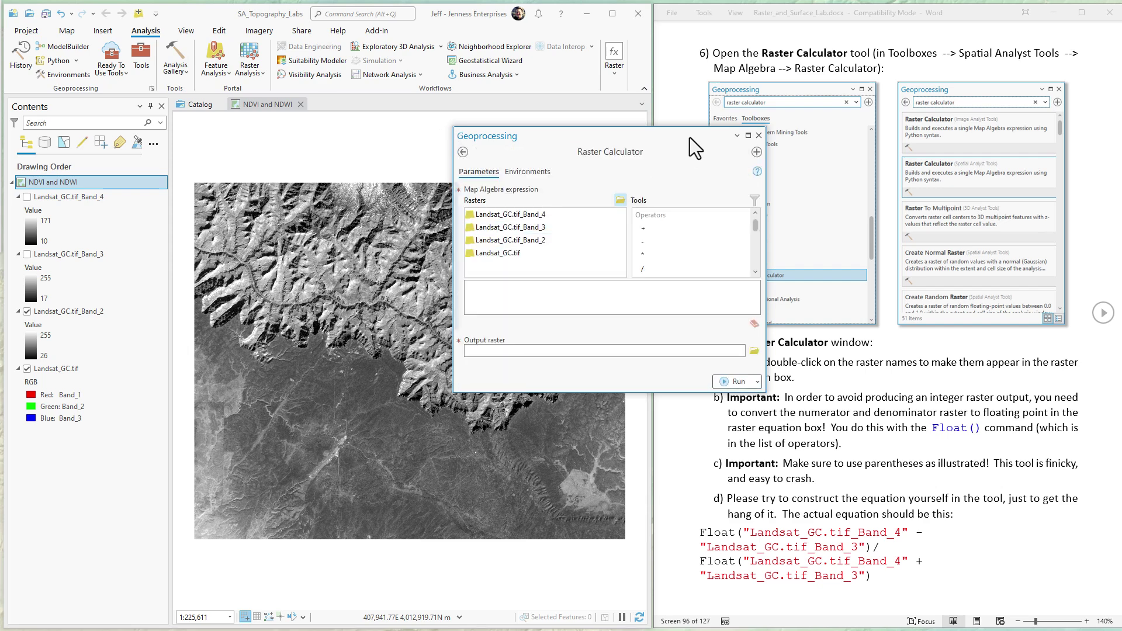
{"action": "left_click_drag", "start_coordinate": [687, 138], "coordinate": [538, 75]}
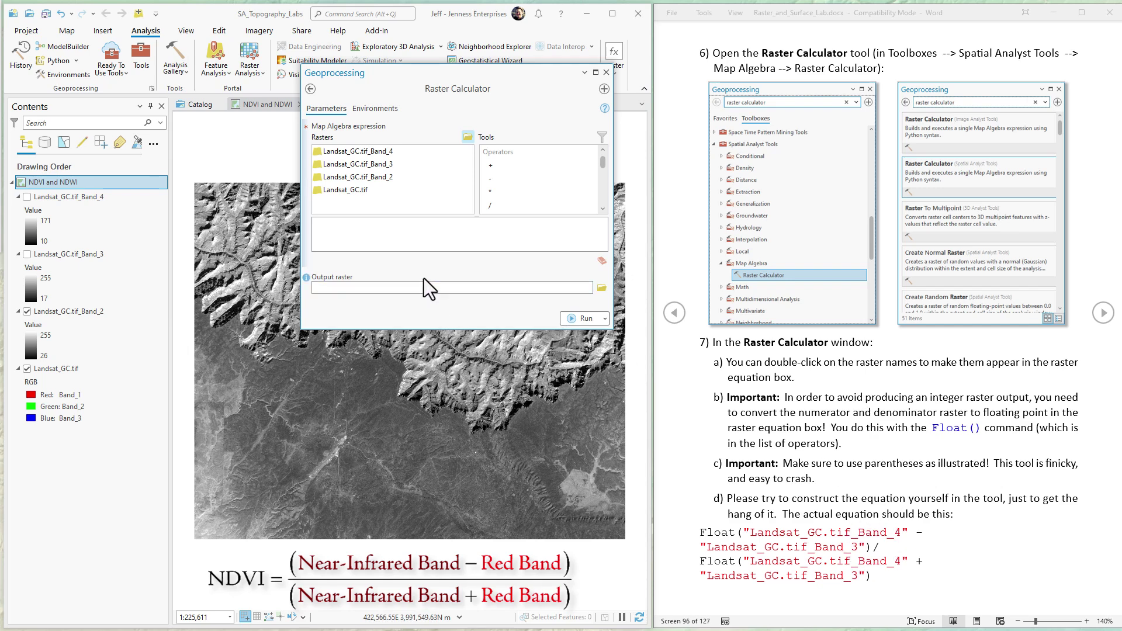
Build the expression numerator (Band_4 - Band_3) in the Raster Calculator
{"action": "left_click", "coordinate": [339, 225]}
{"action": "double_click", "coordinate": [367, 150]}
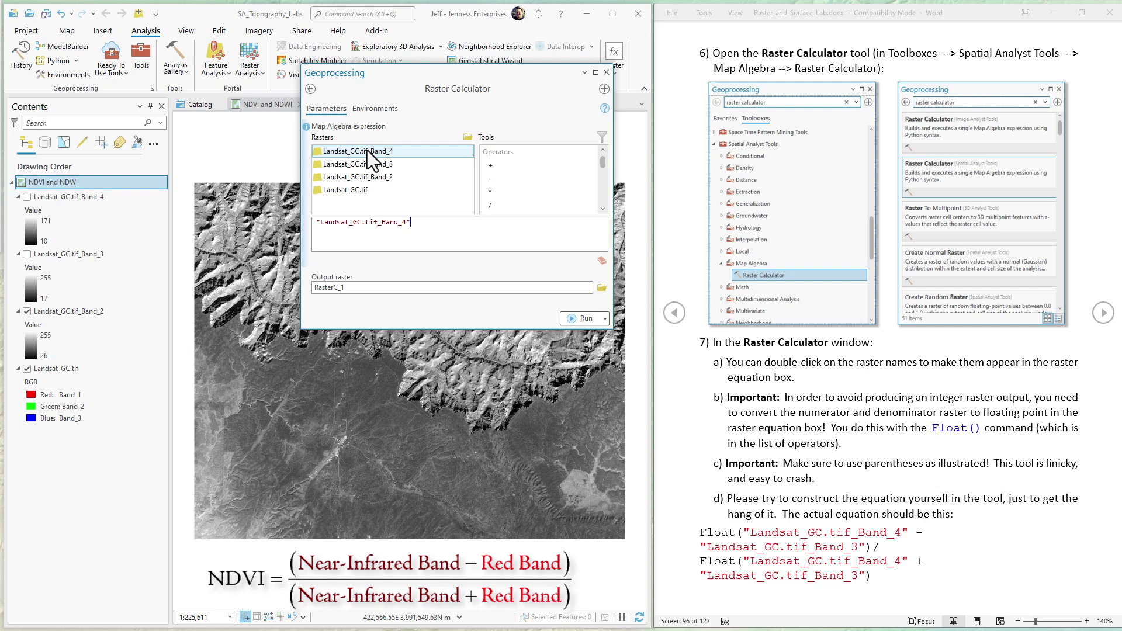
{"action": "double_click", "coordinate": [490, 178]}
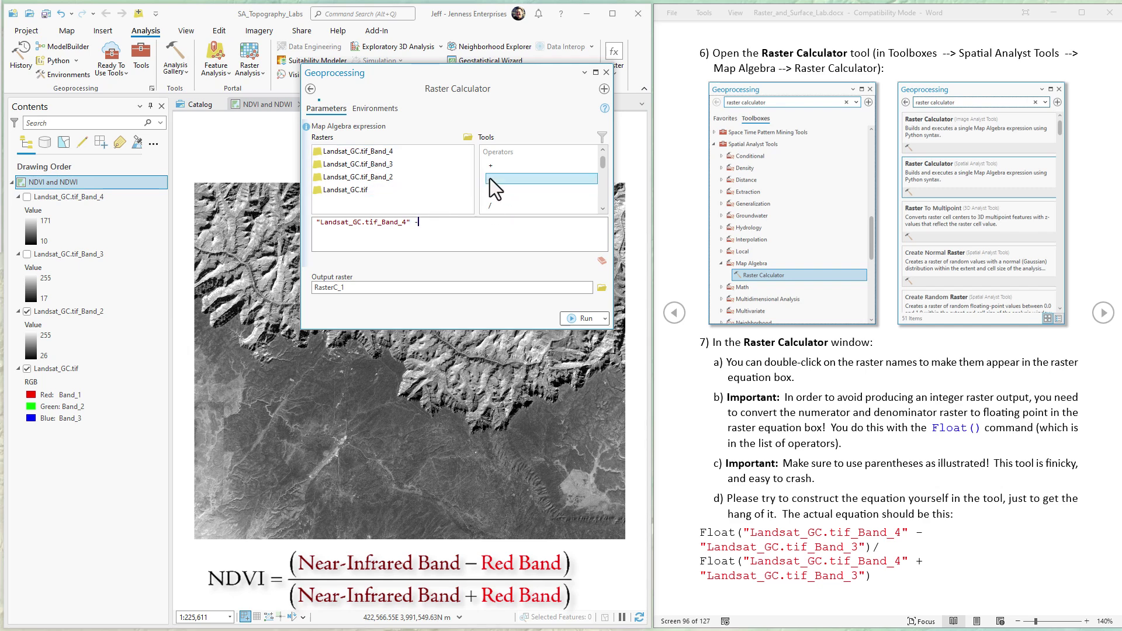
{"action": "double_click", "coordinate": [363, 165]}
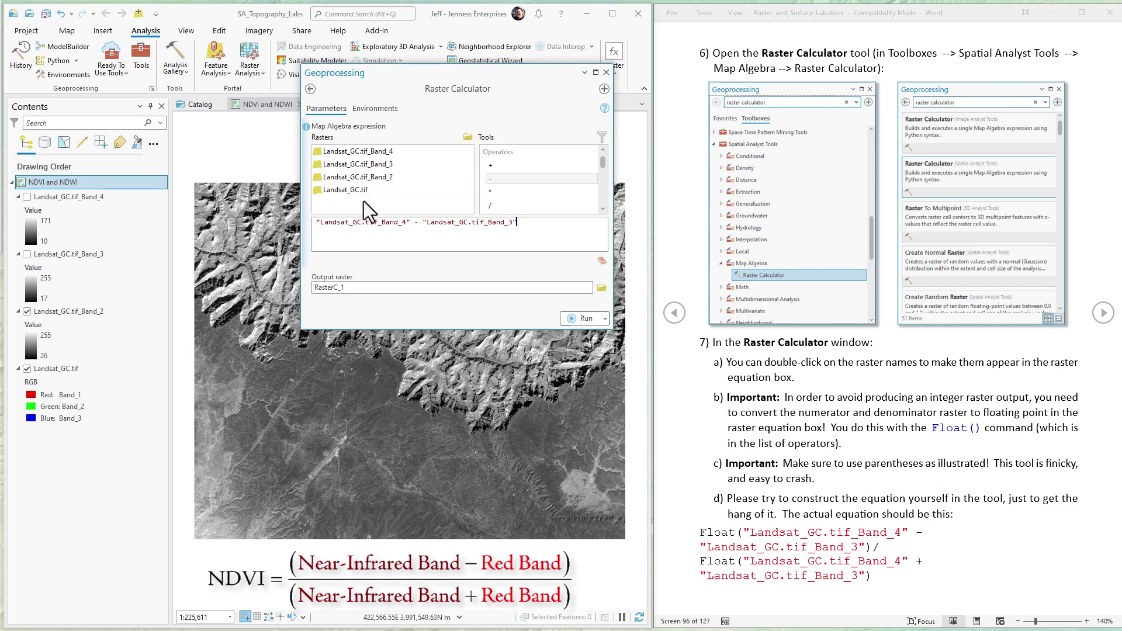
{"action": "type", "text": ")"}
{"action": "key", "text": "Home"}
{"action": "type", "text": "("}
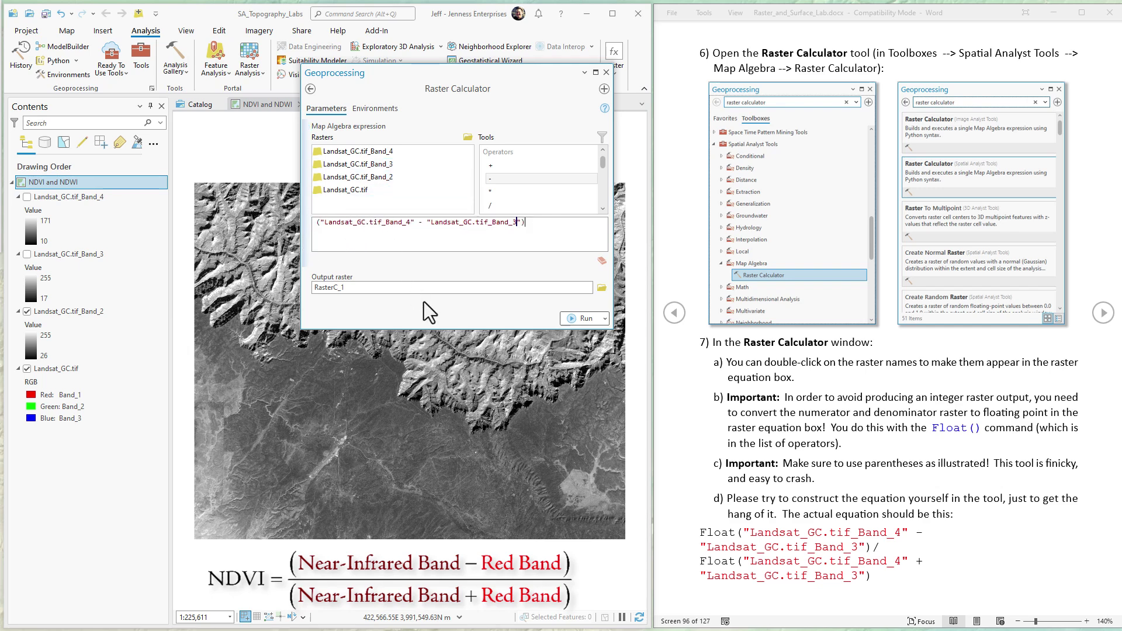
{"action": "type", "text": "/ ("}
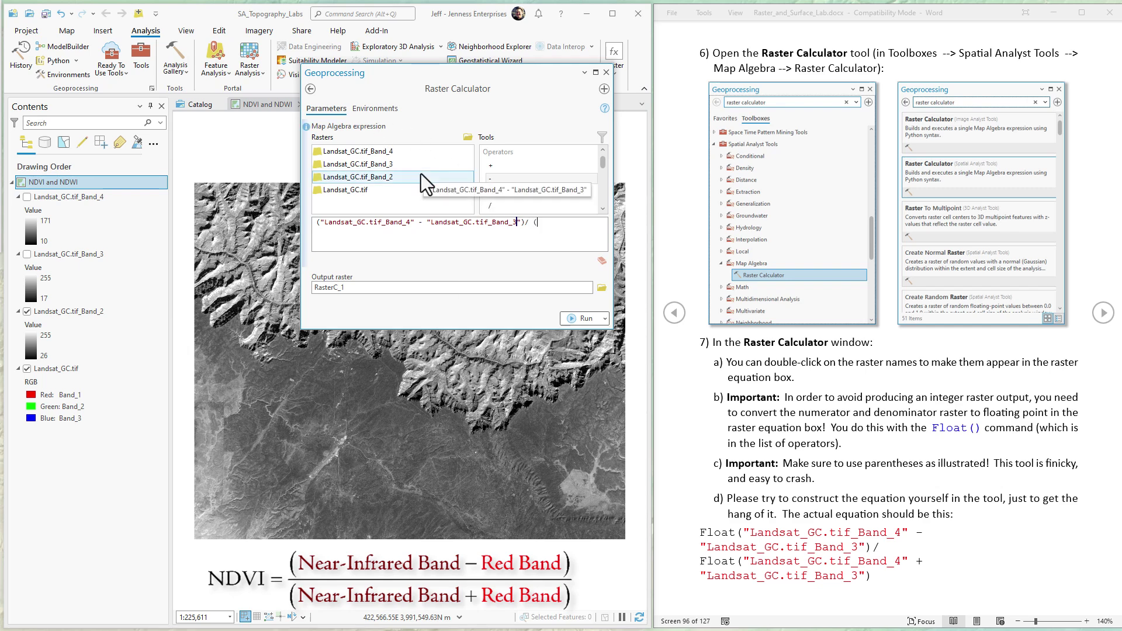
Add the denominator / (Band_4 + Band_3) and wrap both terms in Float()
{"action": "double_click", "coordinate": [388, 152]}
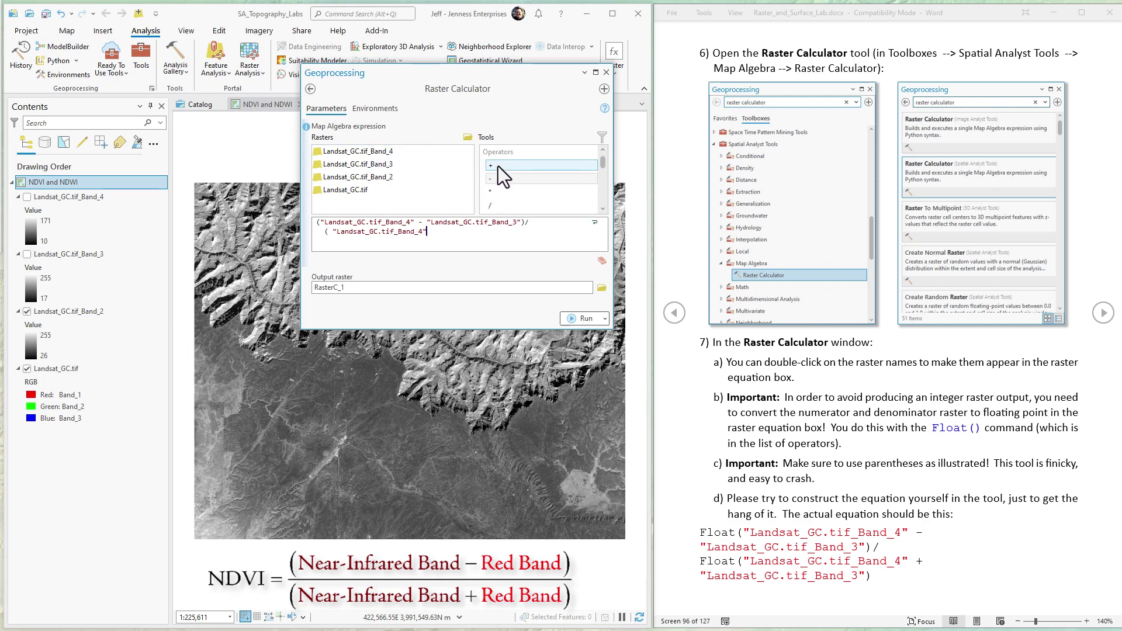
{"action": "double_click", "coordinate": [498, 166]}
{"action": "double_click", "coordinate": [370, 166]}
{"action": "type", "text": ")"}
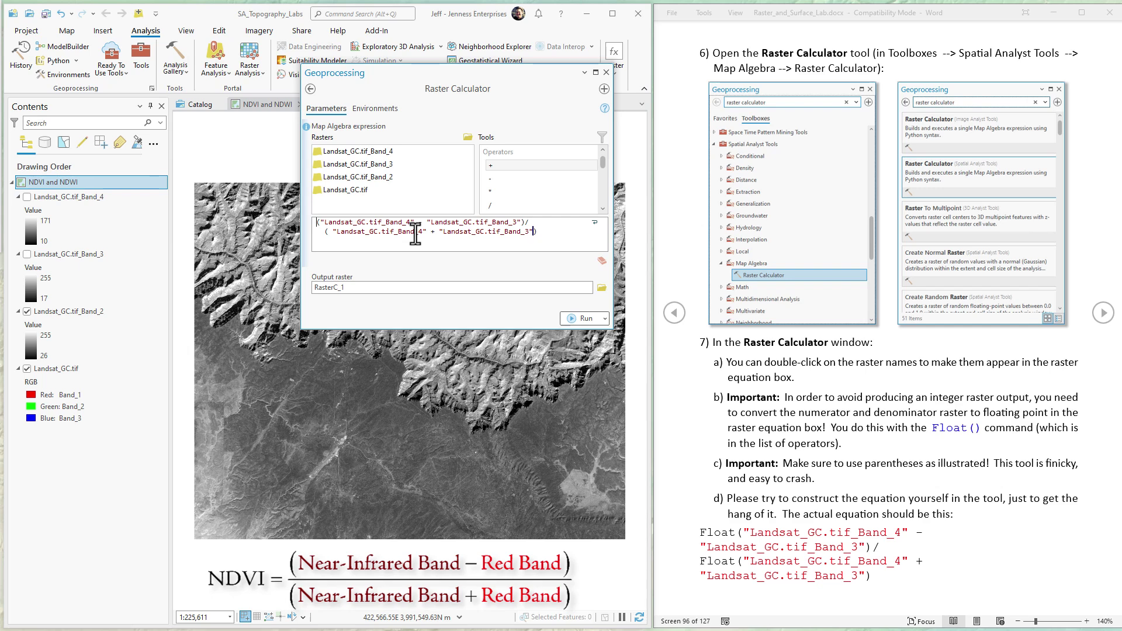
{"action": "type", "text": "Float"}
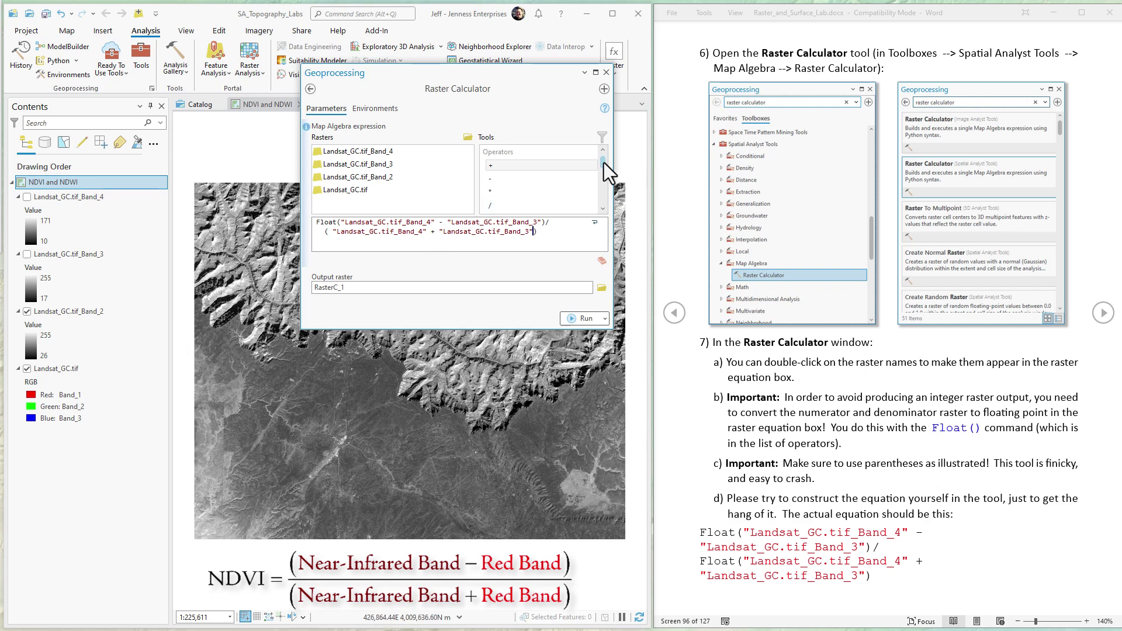
{"action": "left_click_drag", "start_coordinate": [604, 162], "coordinate": [604, 178]}
{"action": "type", "text": "oat("}
Name the output raster NDVI and run the calculation
{"action": "left_click", "coordinate": [377, 288]}
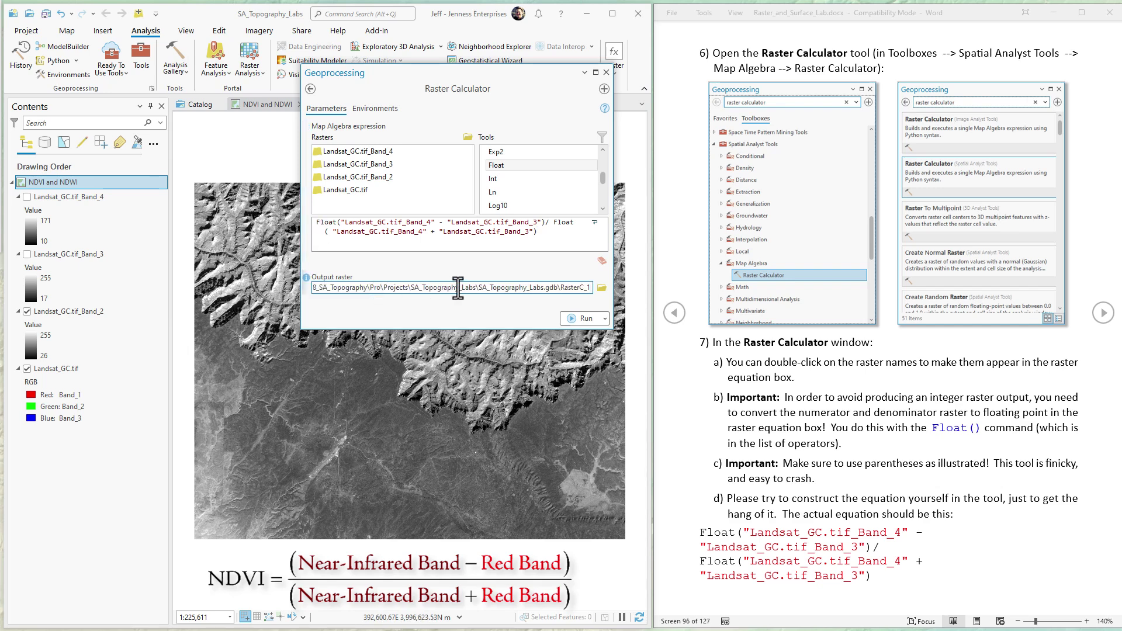
{"action": "double_click", "coordinate": [561, 287]}
{"action": "type", "text": "NDVI"}
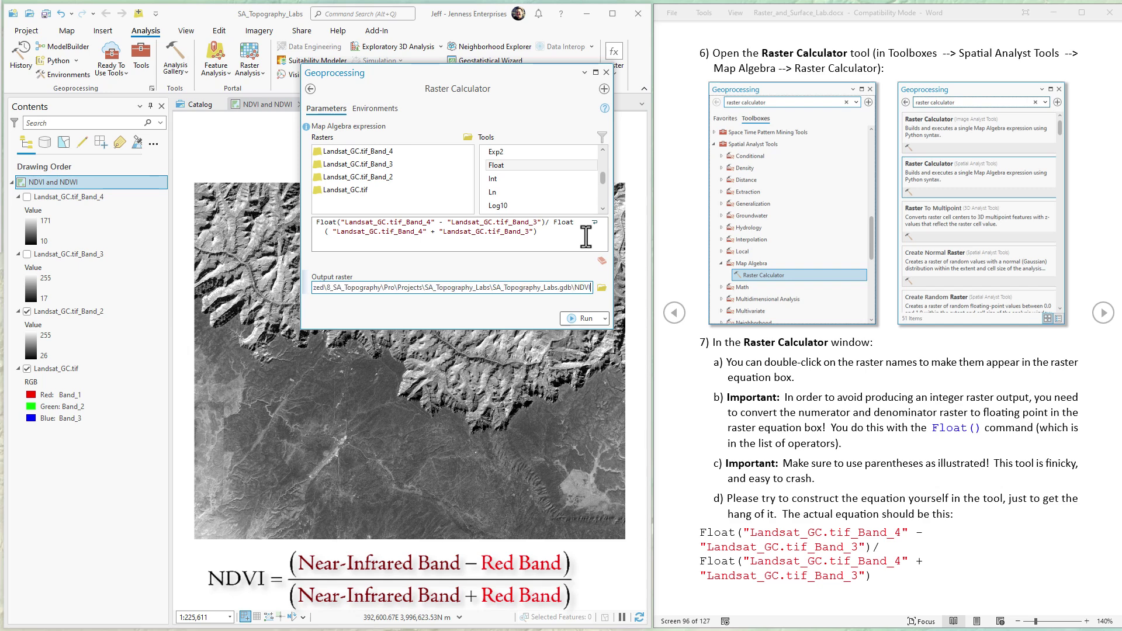
{"action": "key", "text": "Tab"}
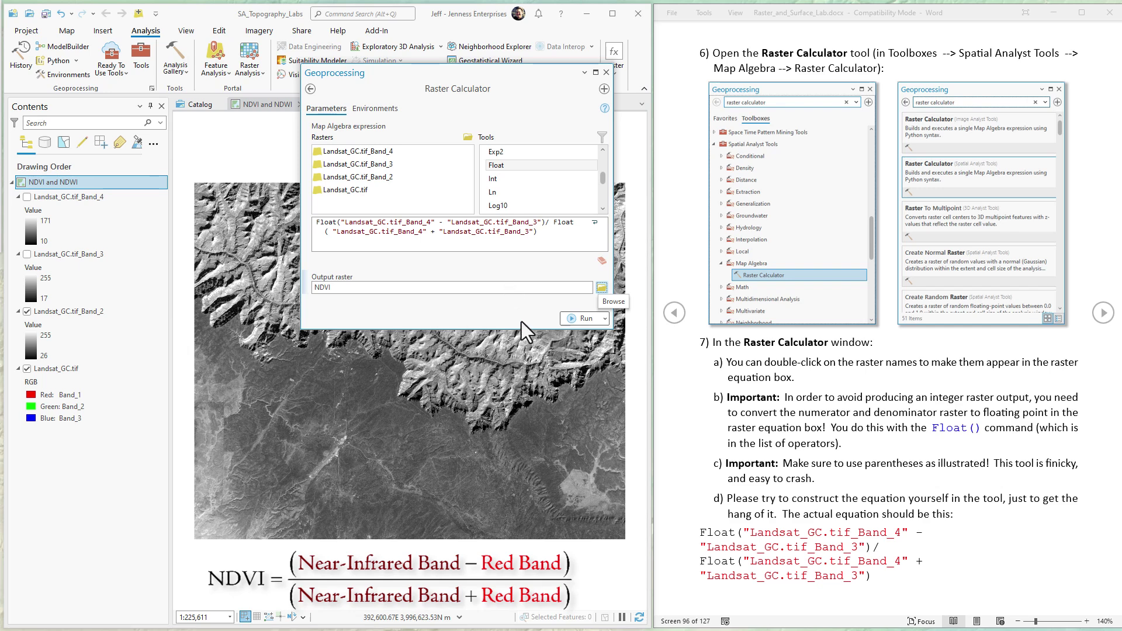
{"action": "left_click", "coordinate": [585, 318]}
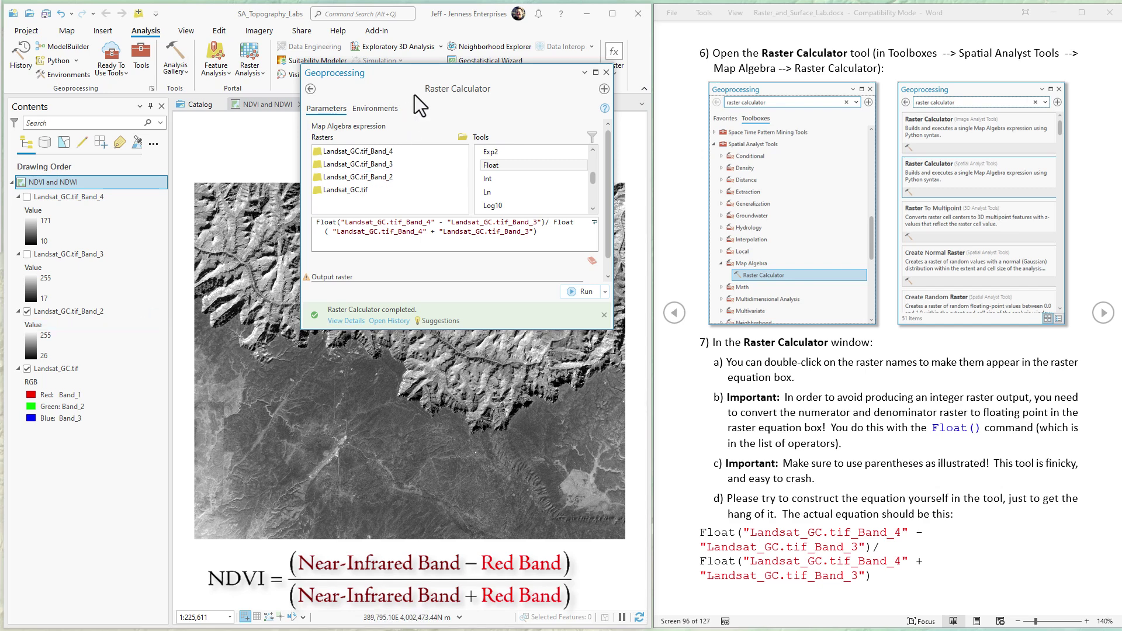
{"action": "left_click_drag", "start_coordinate": [437, 69], "coordinate": [537, 356]}
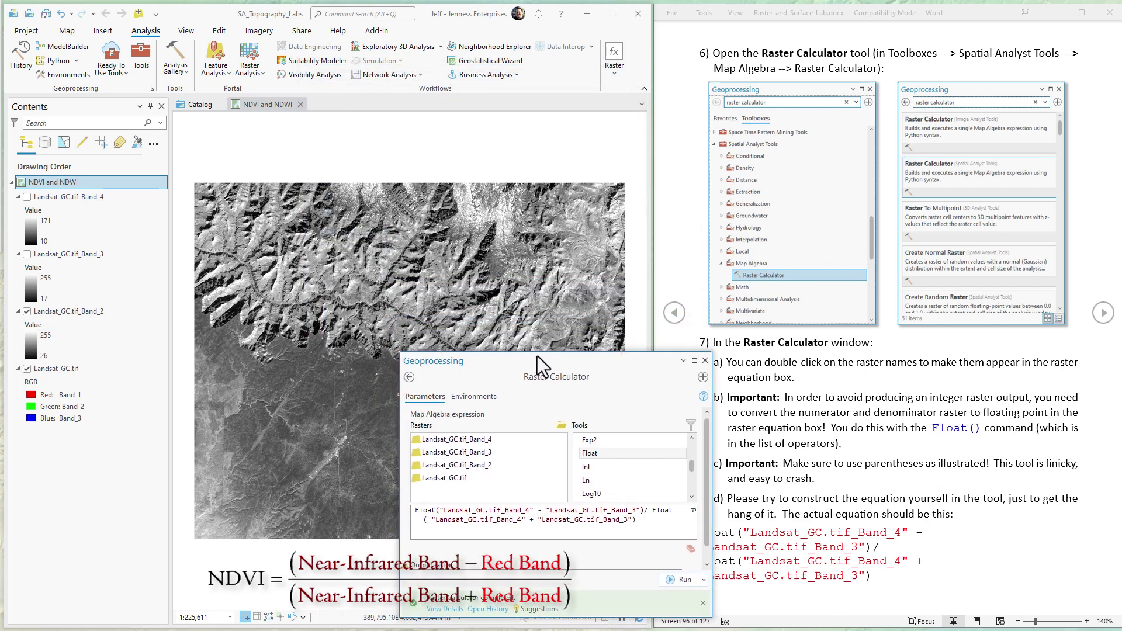
Open SA_Topography_Labs.gdb in Catalog and add its NDVI raster to the NDVI and NDWI map
{"action": "left_click", "coordinate": [200, 104]}
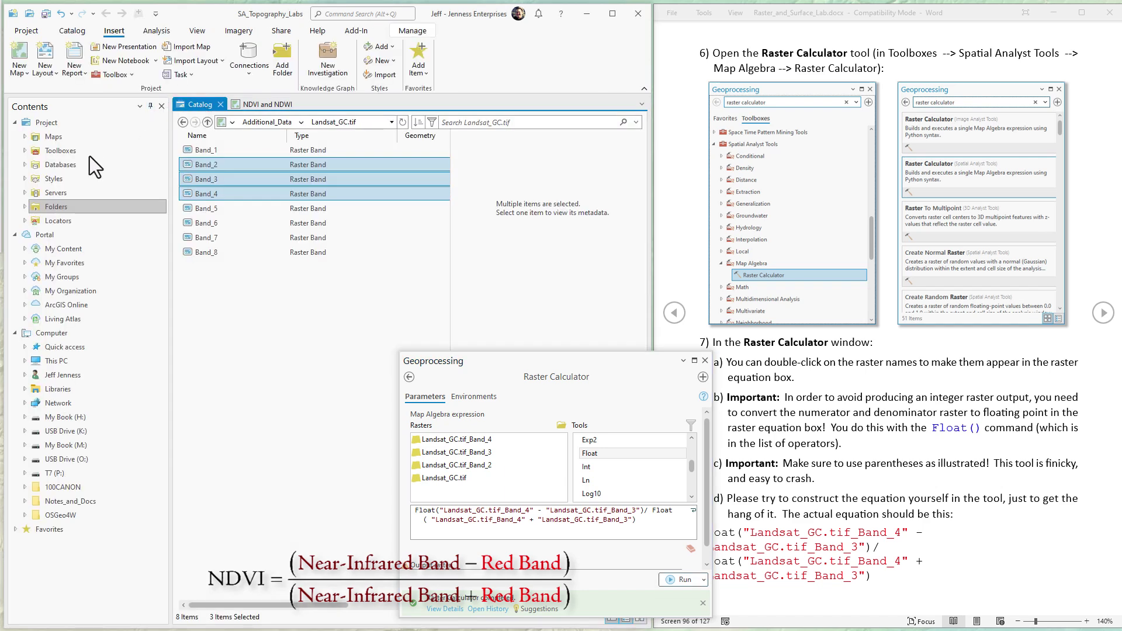
{"action": "left_click", "coordinate": [64, 150]}
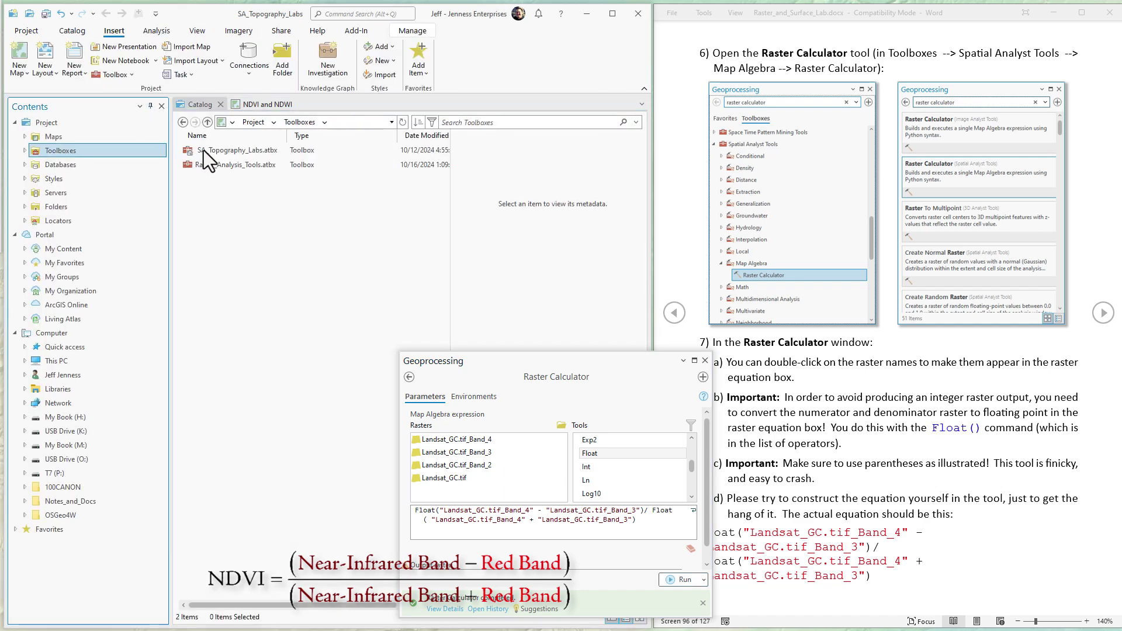
{"action": "left_click", "coordinate": [219, 150]}
{"action": "left_click", "coordinate": [65, 163]}
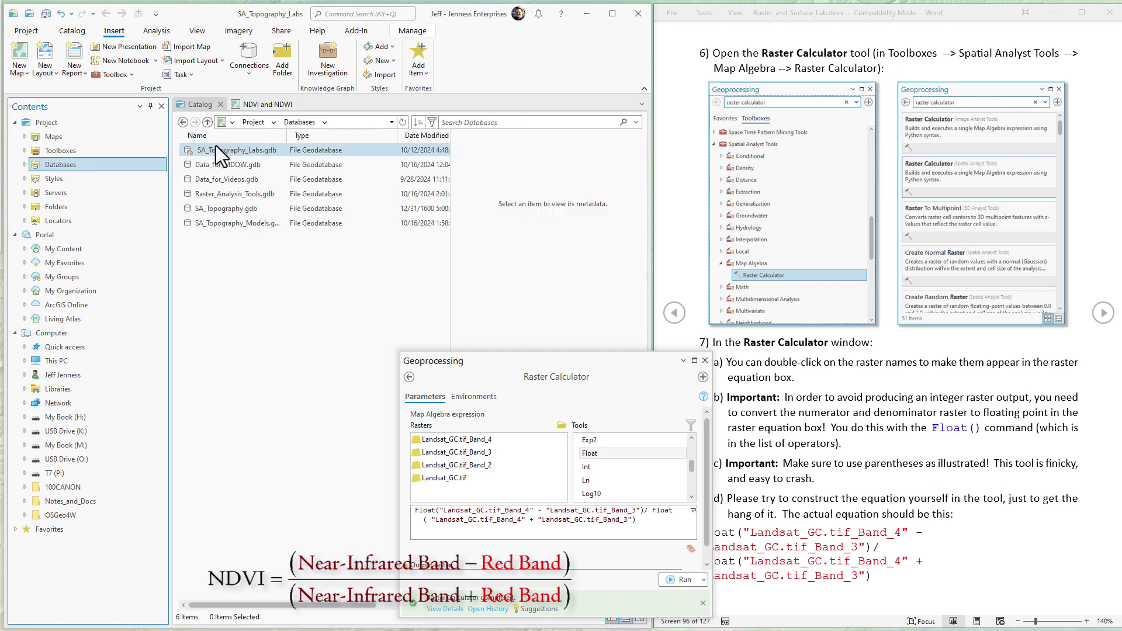
{"action": "left_click", "coordinate": [223, 146]}
{"action": "double_click", "coordinate": [222, 146]}
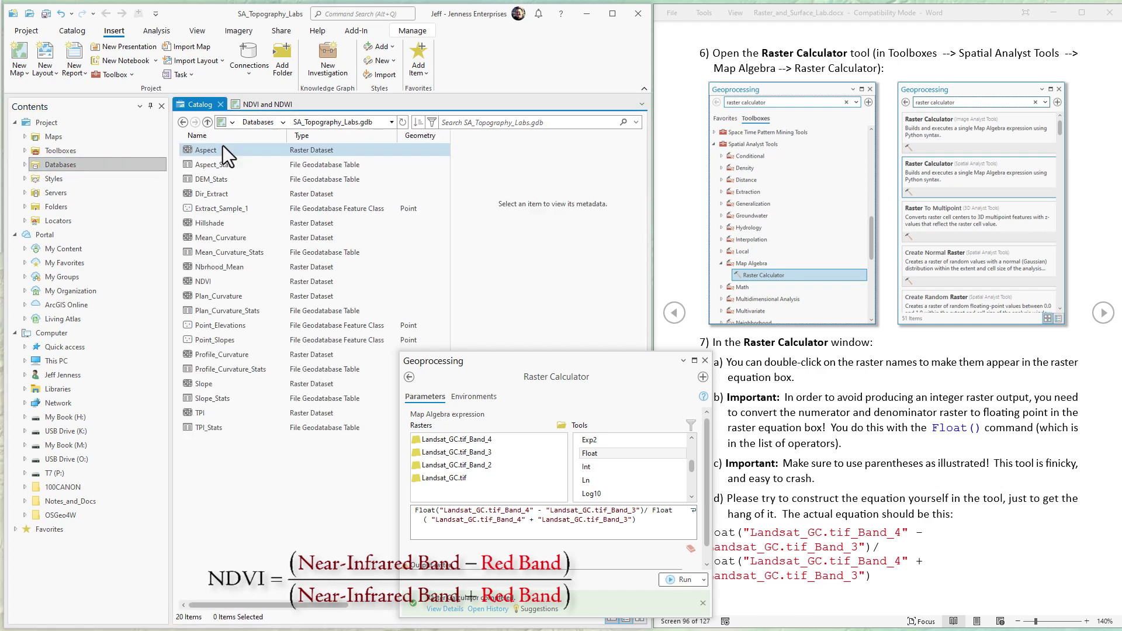
{"action": "left_click", "coordinate": [198, 282]}
{"action": "right_click", "coordinate": [200, 281]}
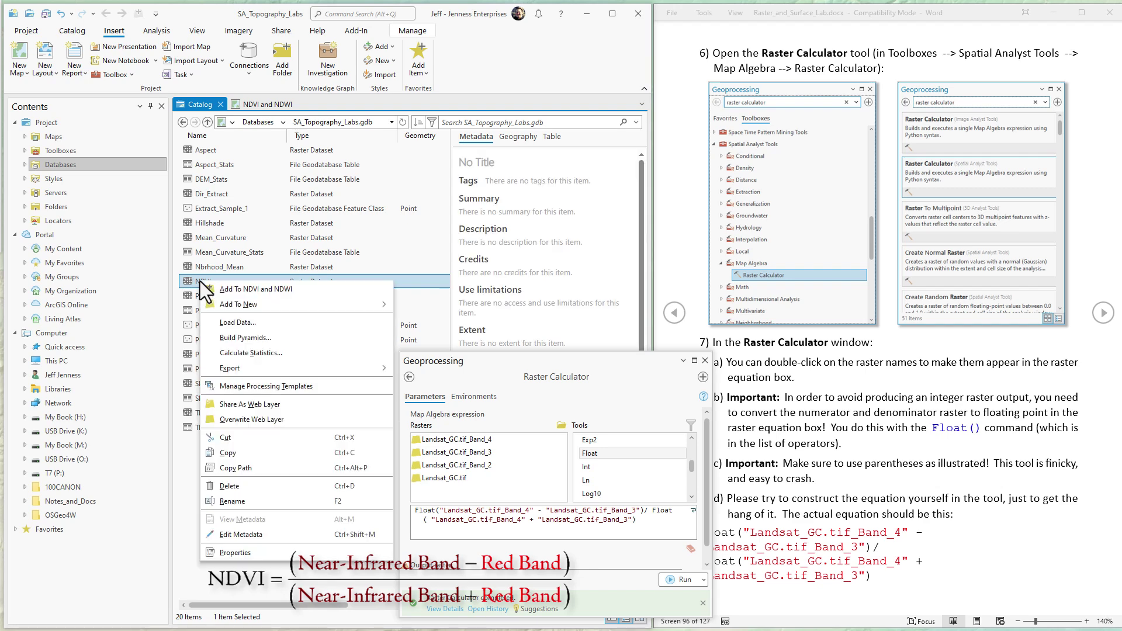
{"action": "left_click", "coordinate": [236, 288]}
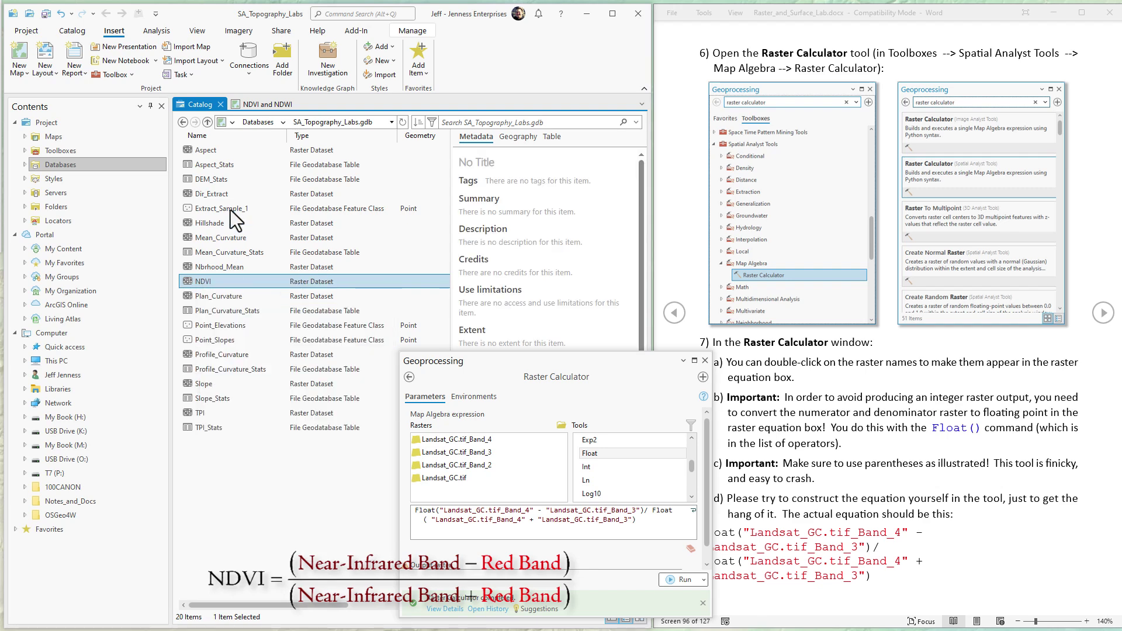
{"action": "left_click", "coordinate": [255, 108]}
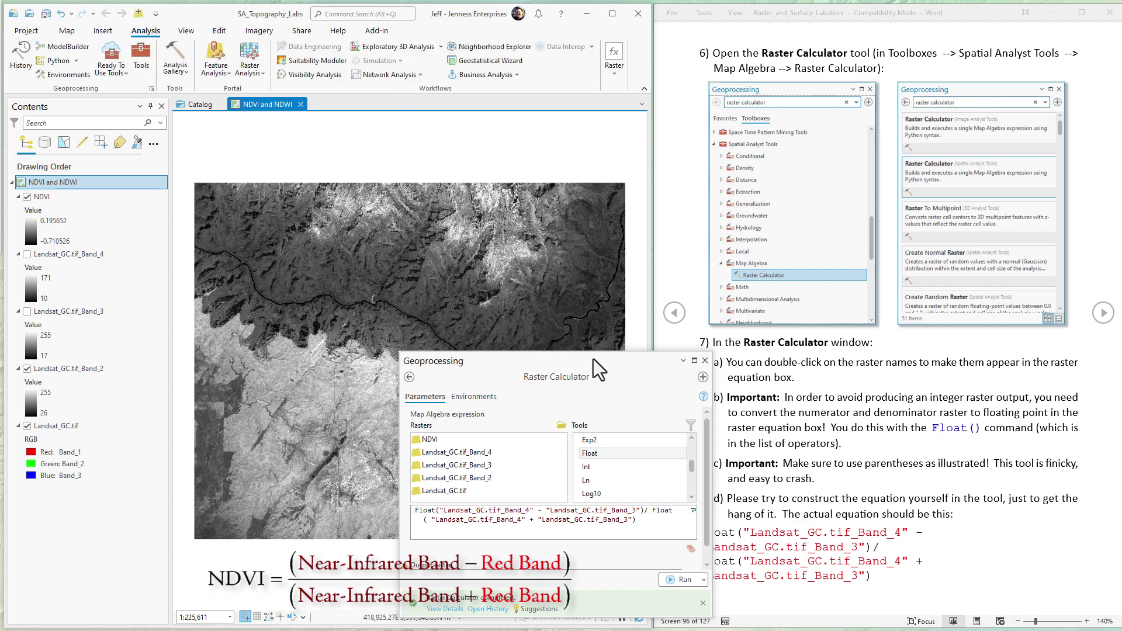
Drag the Raster Calculator pane right, off the map and over the Word window
{"action": "left_click_drag", "start_coordinate": [597, 370], "coordinate": [874, 365]}
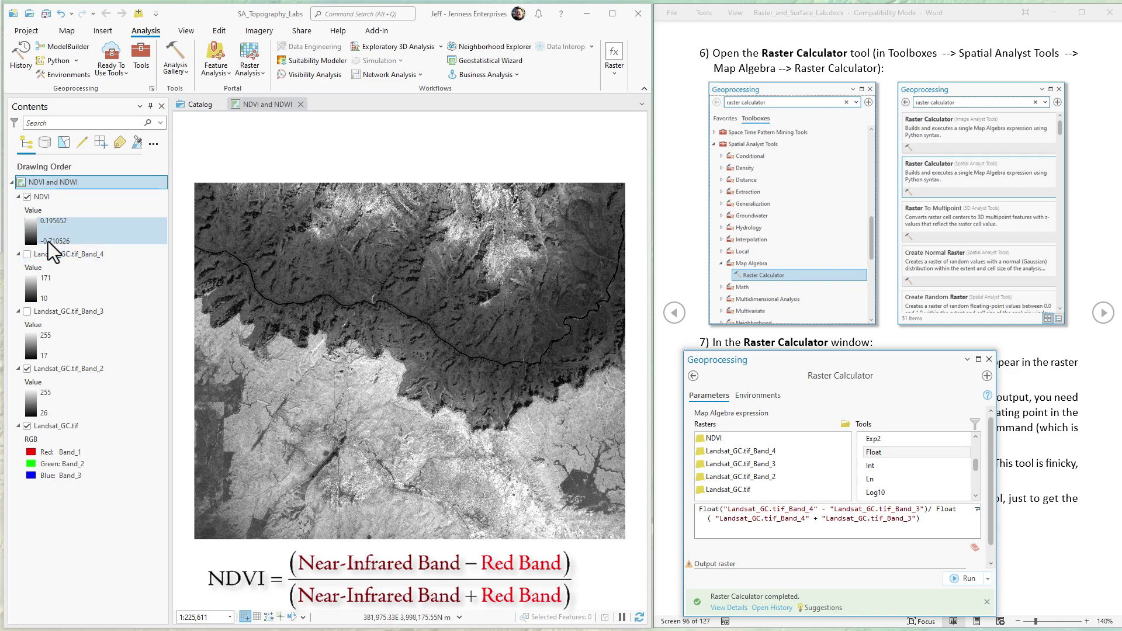
Hide Band_2, set Landsat_GC.tif red to Band_3 and blue to Band_1, then show NDVI again
{"action": "left_click", "coordinate": [26, 368]}
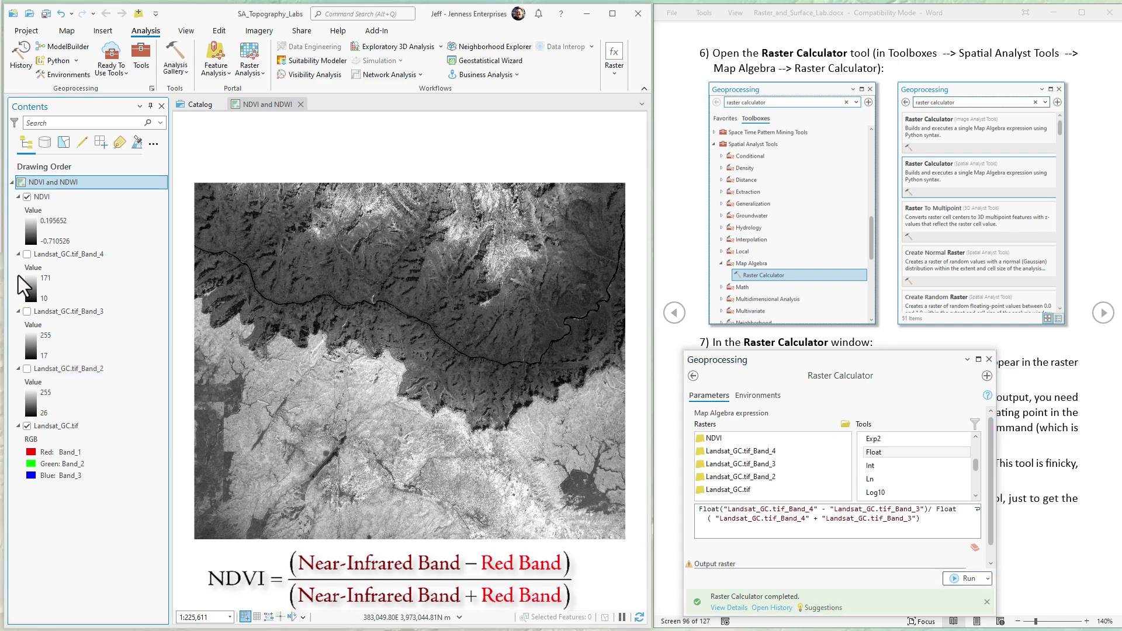
{"action": "left_click", "coordinate": [27, 198]}
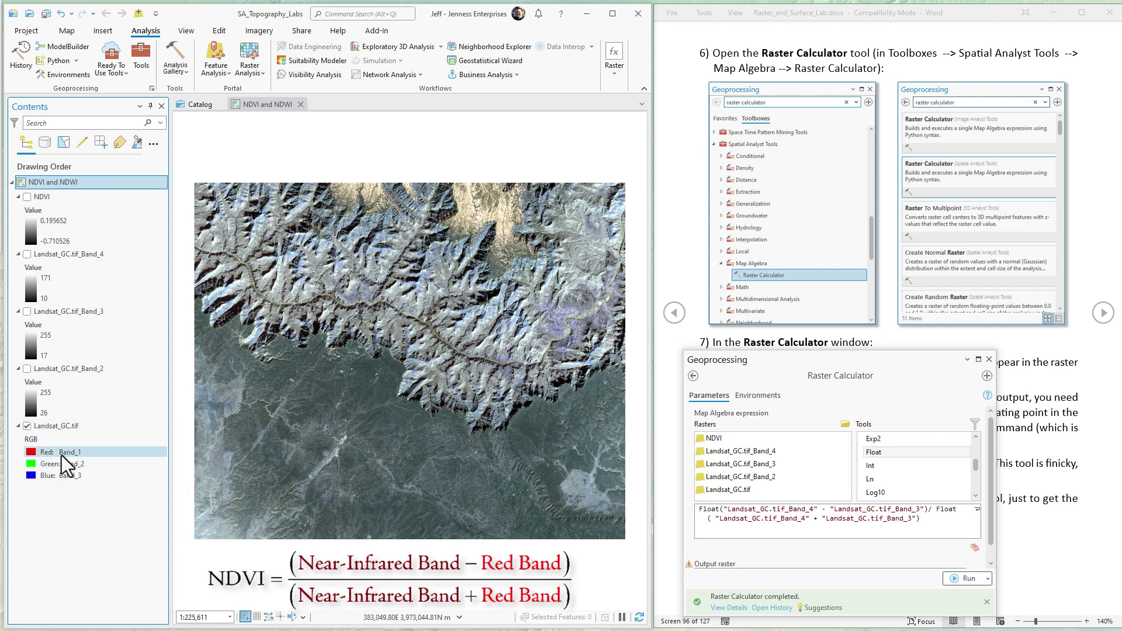
{"action": "left_click", "coordinate": [61, 454]}
{"action": "left_click", "coordinate": [62, 453]}
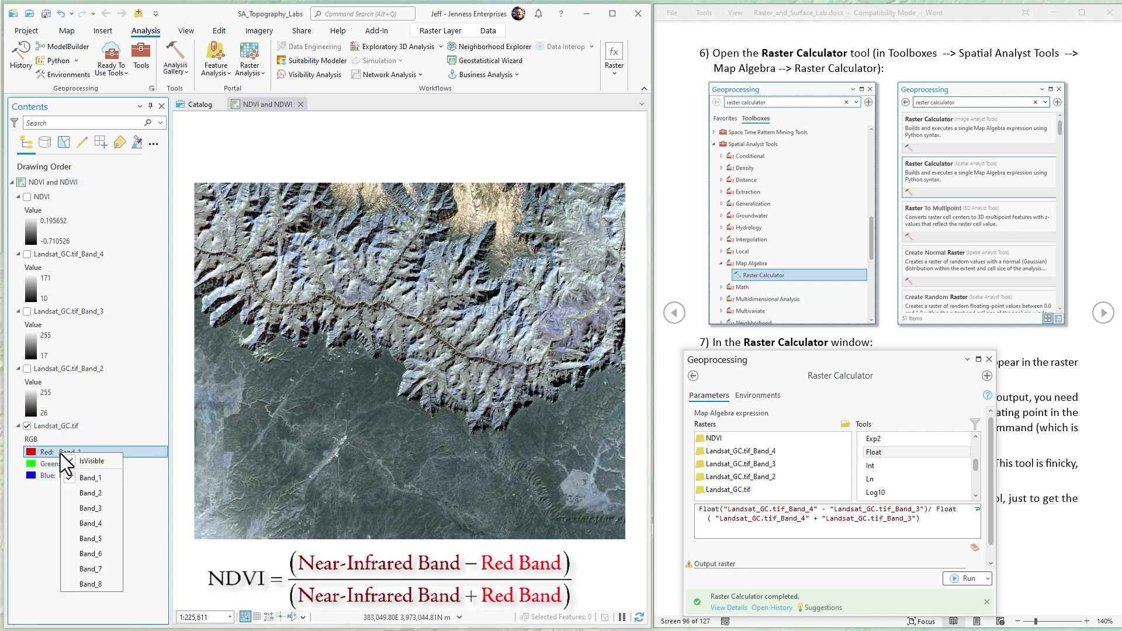
{"action": "left_click", "coordinate": [82, 508]}
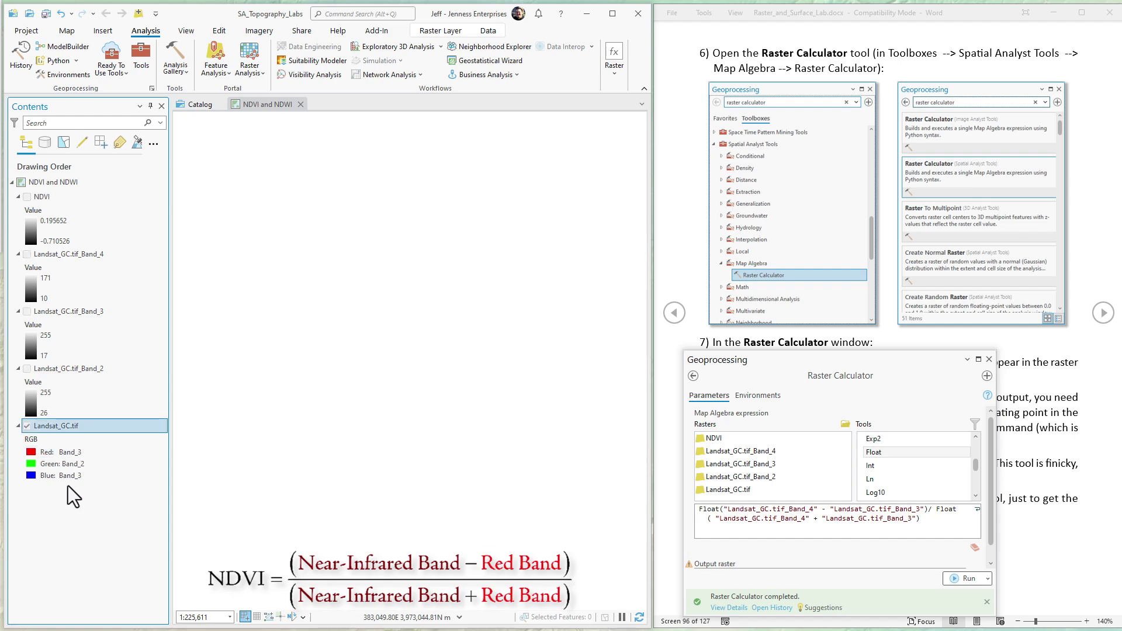
{"action": "left_click", "coordinate": [64, 475]}
{"action": "left_click", "coordinate": [64, 474]}
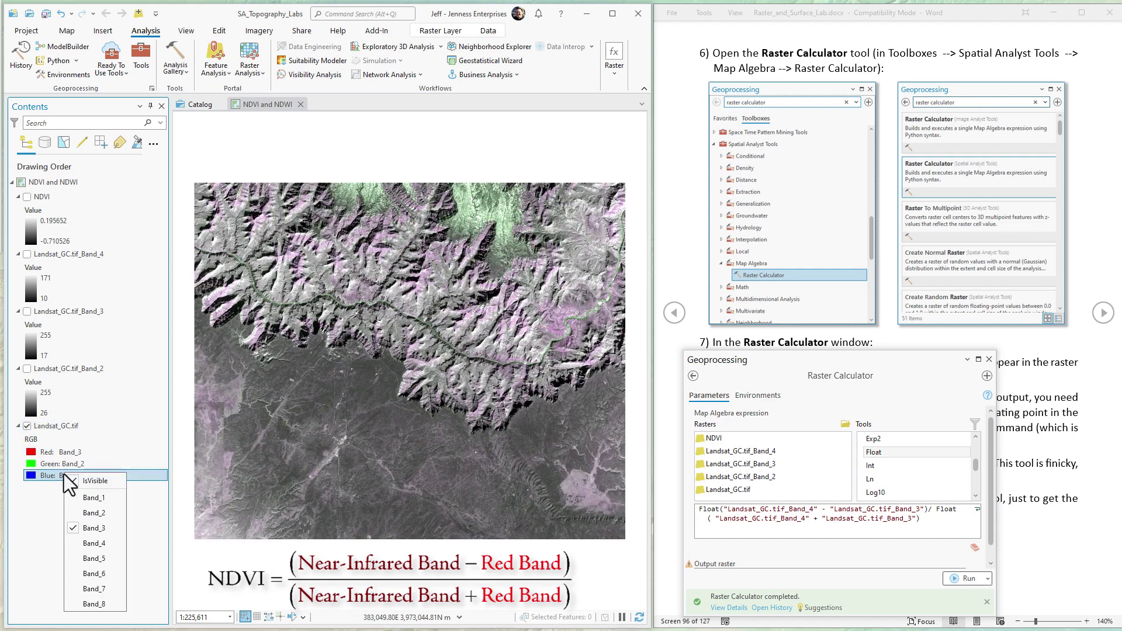
{"action": "left_click", "coordinate": [87, 501]}
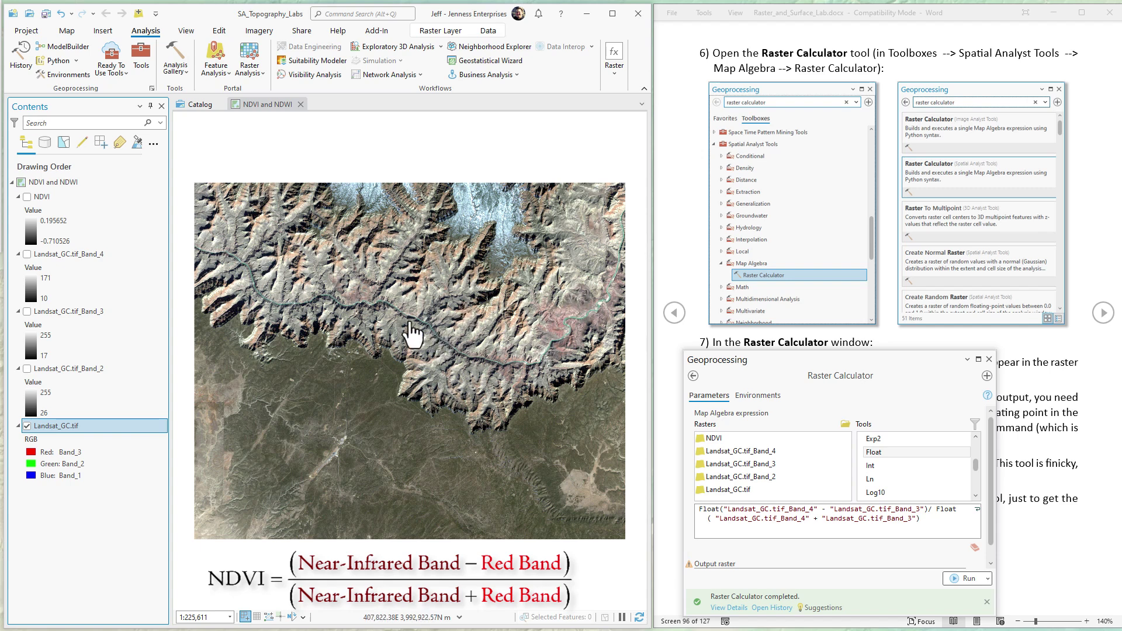
{"action": "left_click", "coordinate": [27, 198]}
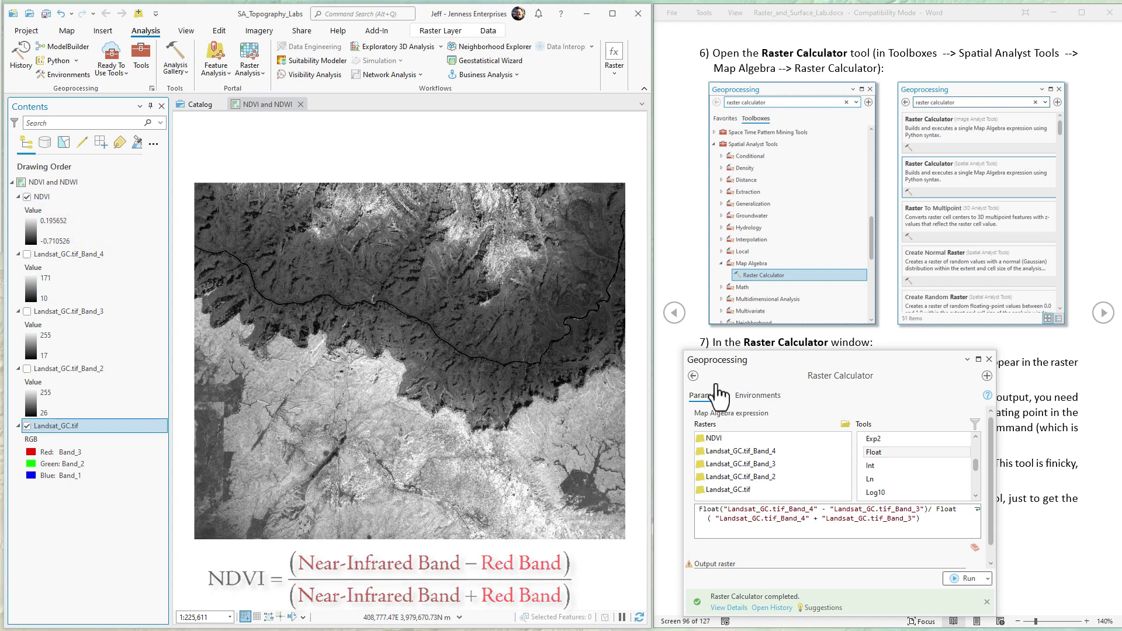
Move the Raster Calculator pane back over the map and delete the old NDVI expression
{"action": "left_click_drag", "start_coordinate": [841, 363], "coordinate": [438, 325]}
{"action": "left_click_drag", "start_coordinate": [585, 492], "coordinate": [356, 467]}
{"action": "key", "text": "Delete"}
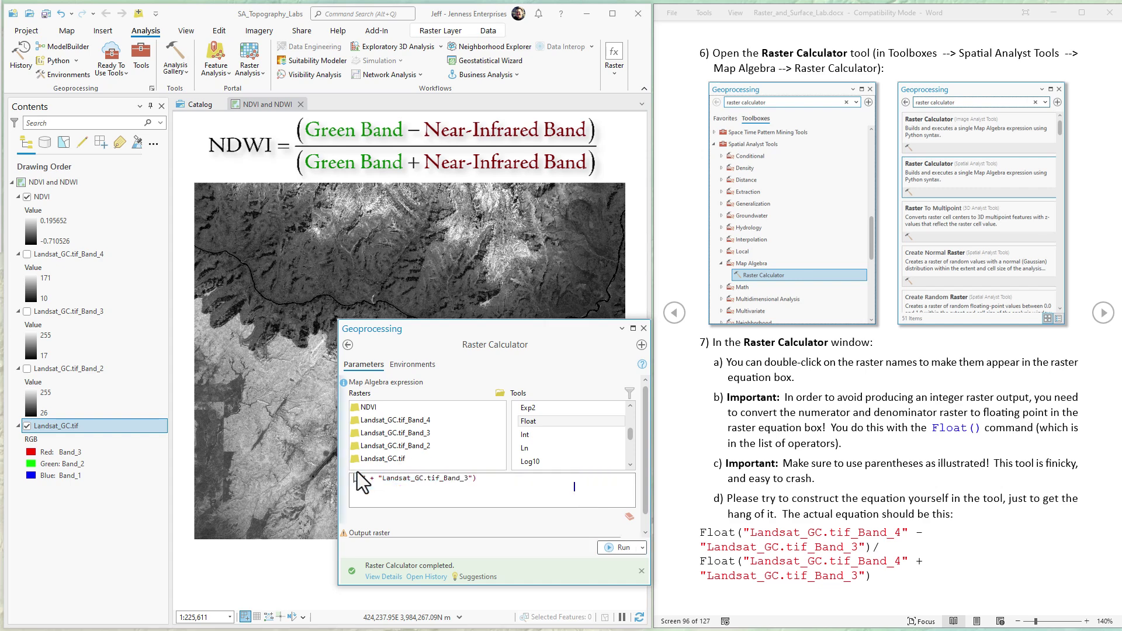
{"action": "key", "text": "Delete"}
{"action": "key", "text": "Delete"}
{"action": "key", "text": "Delete"}
{"action": "key", "text": "Delete"}
{"action": "key", "text": "Delete"}
{"action": "key", "text": "Delete"}
{"action": "key", "text": "Delete"}
{"action": "key", "text": "Delete"}
{"action": "key", "text": "Delete"}
{"action": "key", "text": "Delete"}
{"action": "key", "text": "Delete"}
{"action": "key", "text": "Delete"}
{"action": "key", "text": "Delete"}
{"action": "key", "text": "Delete"}
{"action": "key", "text": "Delete"}
{"action": "key", "text": "Delete"}
{"action": "key", "text": "Delete"}
{"action": "key", "text": "Delete"}
{"action": "key", "text": "Delete"}
{"action": "key", "text": "Delete"}
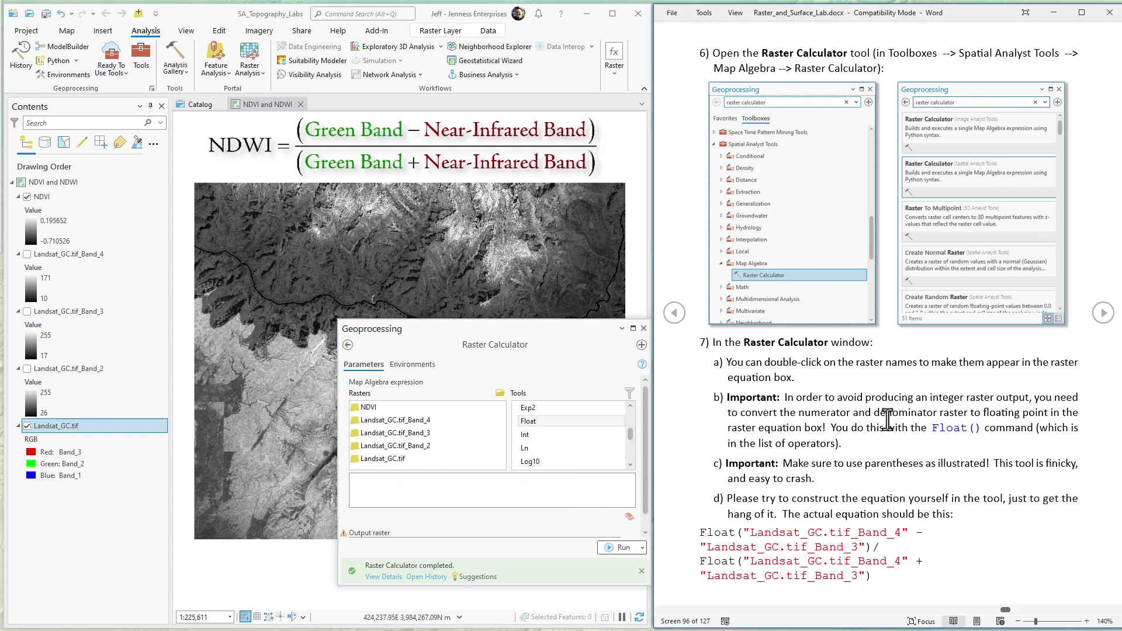
Page the Word lab document to the Calculate NDWI steps 9–10
{"action": "left_click", "coordinate": [1104, 313]}
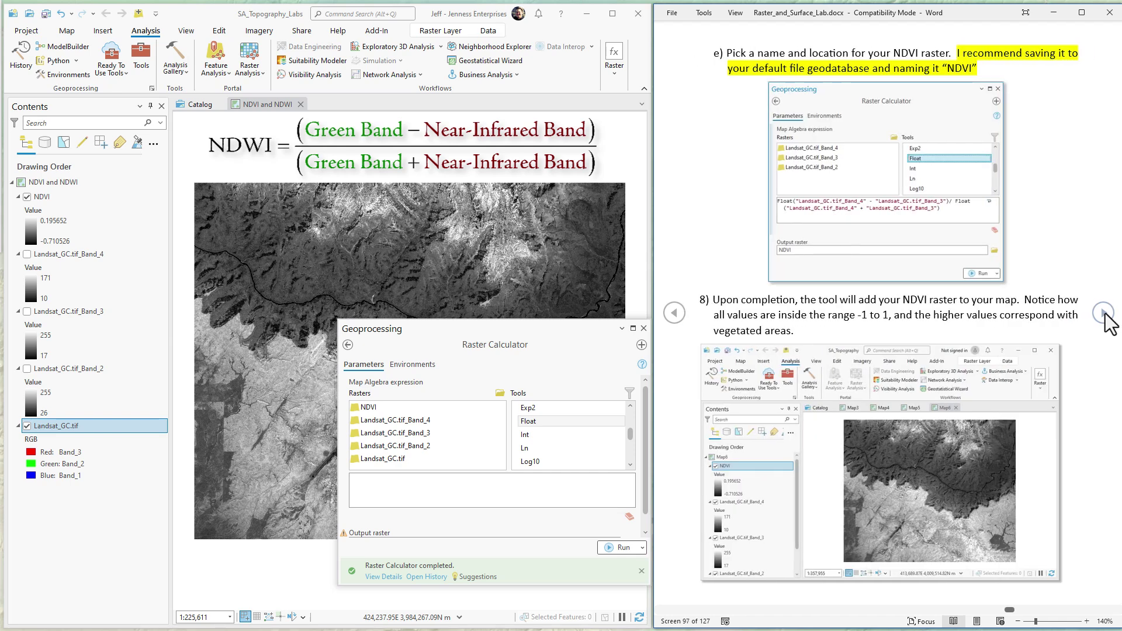
{"action": "left_click", "coordinate": [1104, 313]}
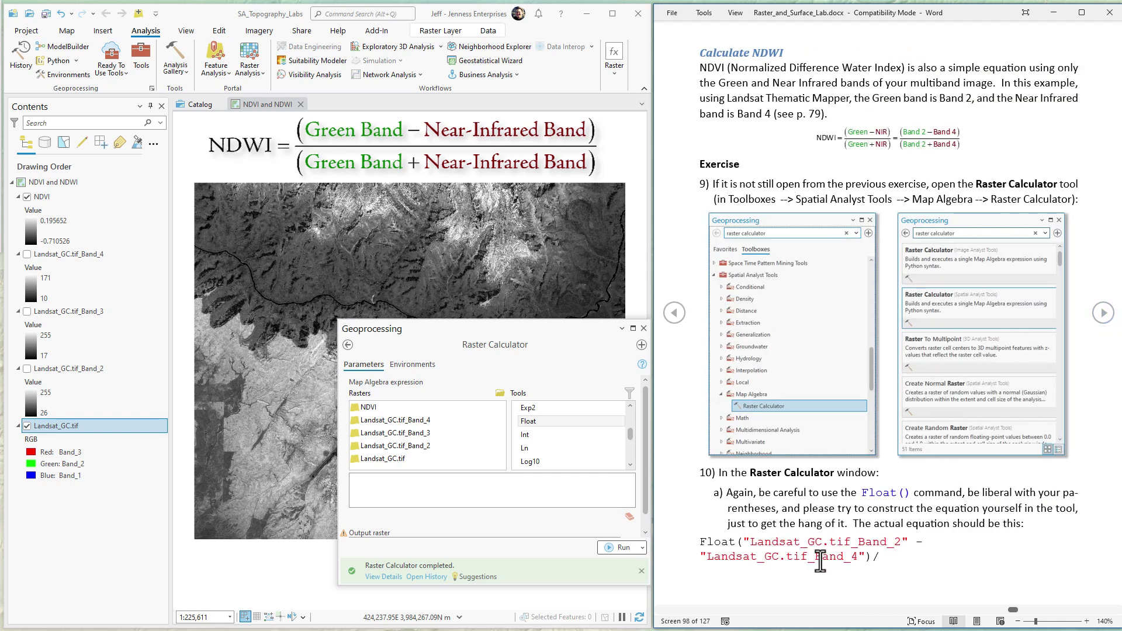
{"action": "left_click", "coordinate": [1104, 314]}
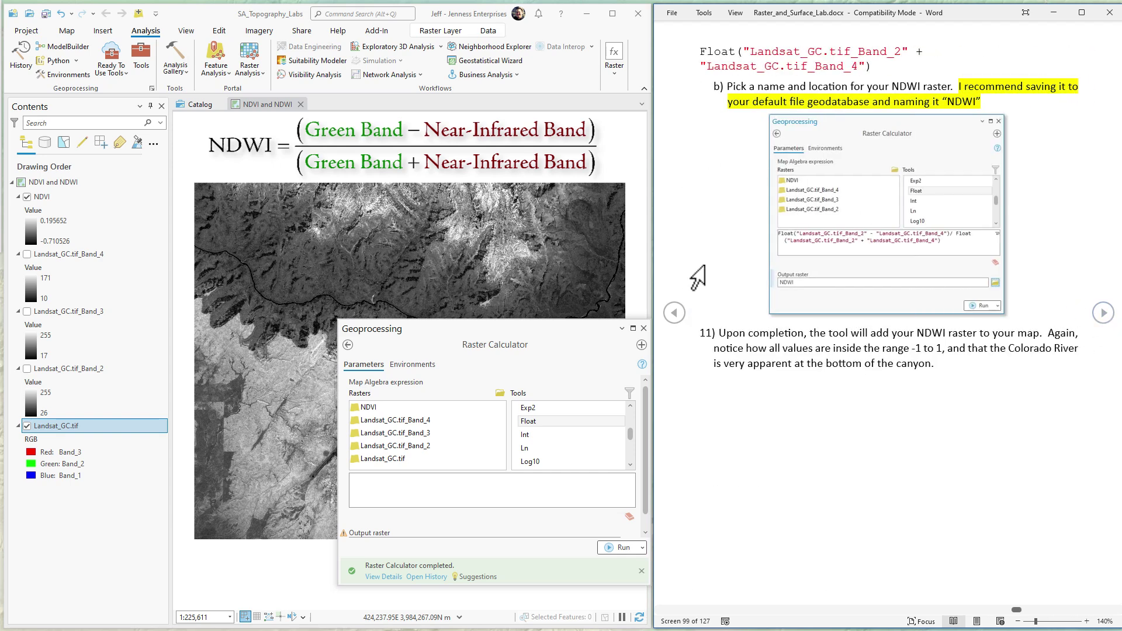
{"action": "left_click", "coordinate": [675, 313]}
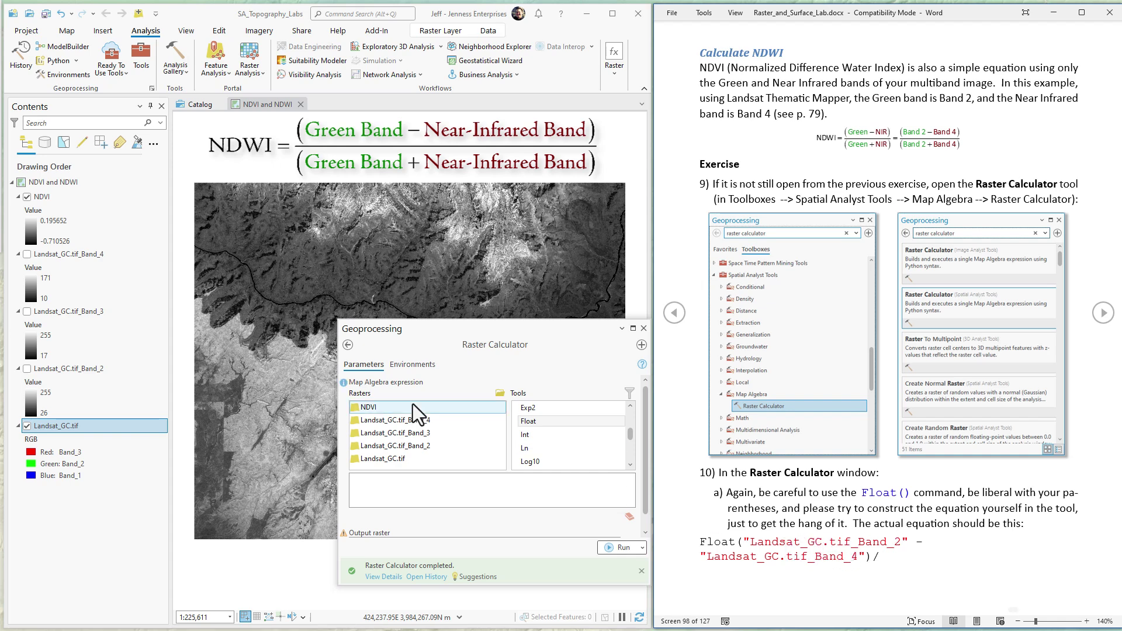
Build the expression Float(Band_2 - Band_4) / (Band_2 + Band_4) from the Landsat_GC.tif bands
{"action": "left_click", "coordinate": [394, 447]}
{"action": "double_click", "coordinate": [413, 447]}
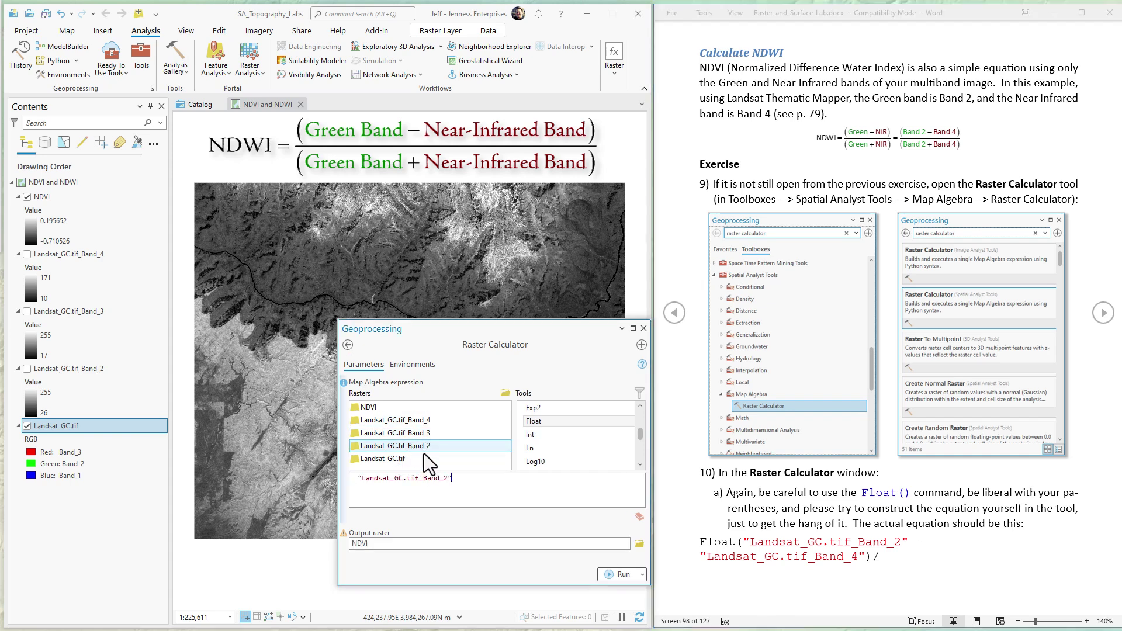
{"action": "type", "text": "-"}
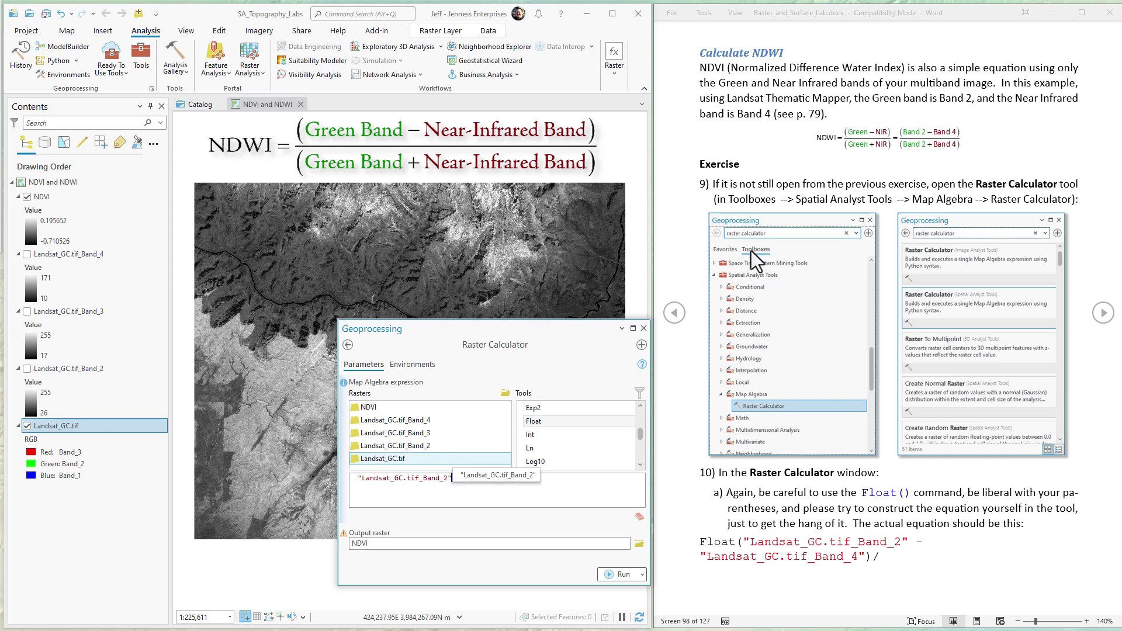
{"action": "left_click", "coordinate": [384, 423]}
{"action": "double_click", "coordinate": [384, 422]}
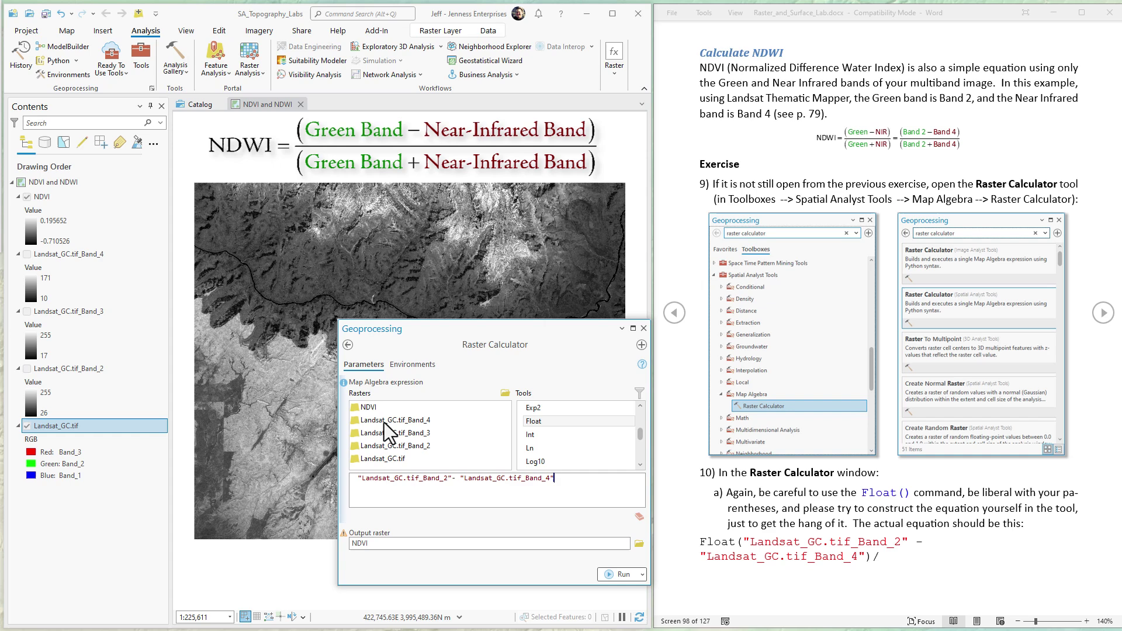
{"action": "left_click", "coordinate": [358, 478]}
{"action": "type", "text": "("}
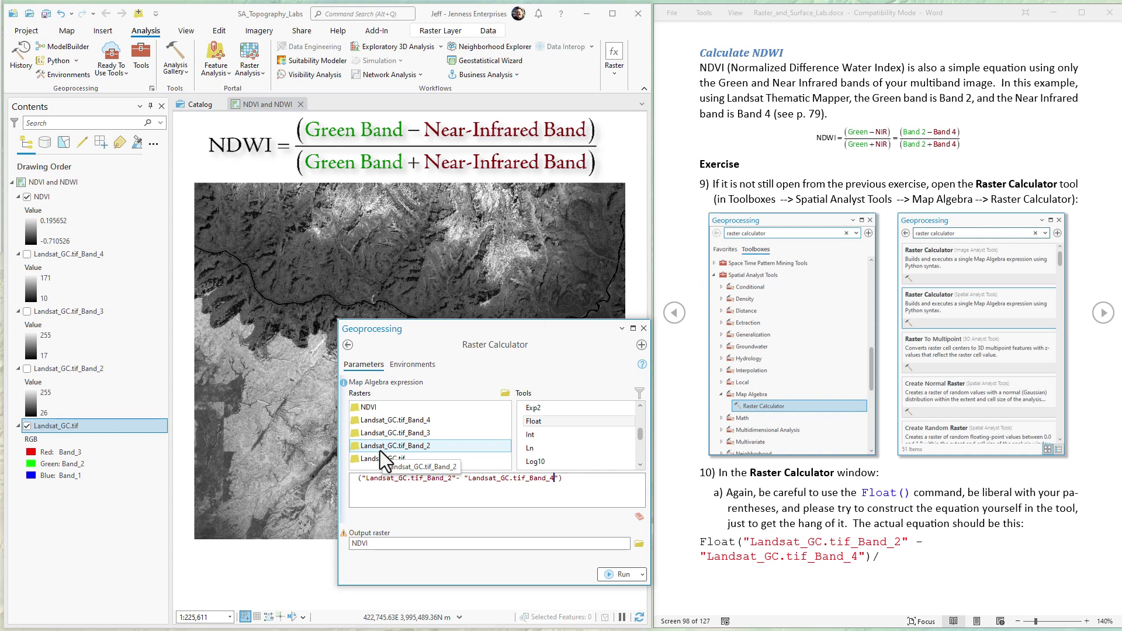
{"action": "type", "text": "Float"}
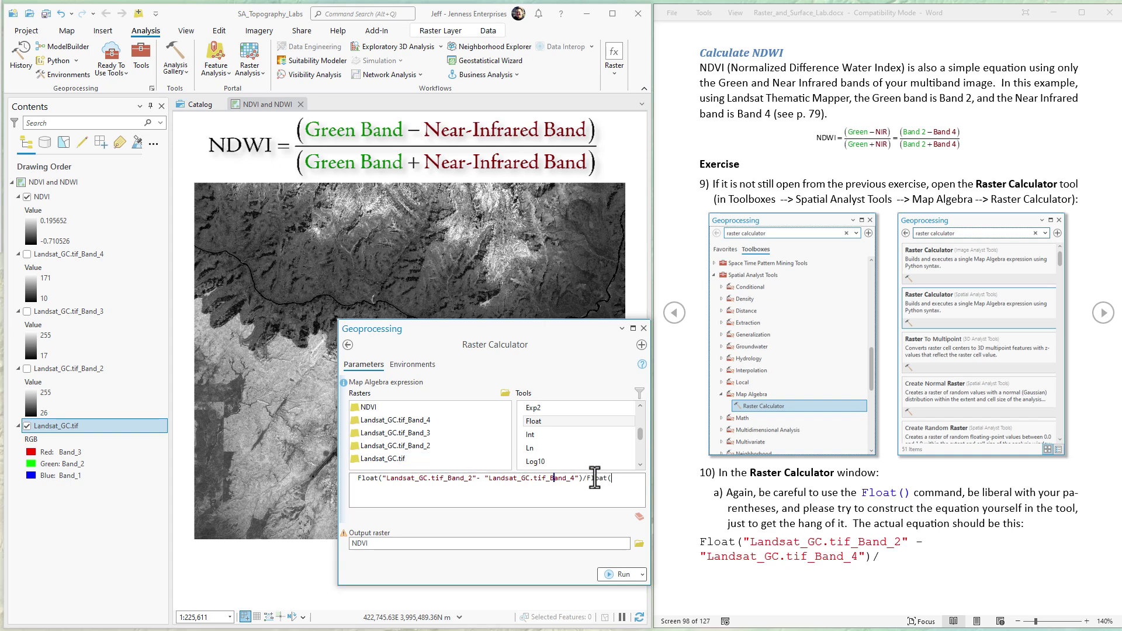
{"action": "double_click", "coordinate": [416, 447]}
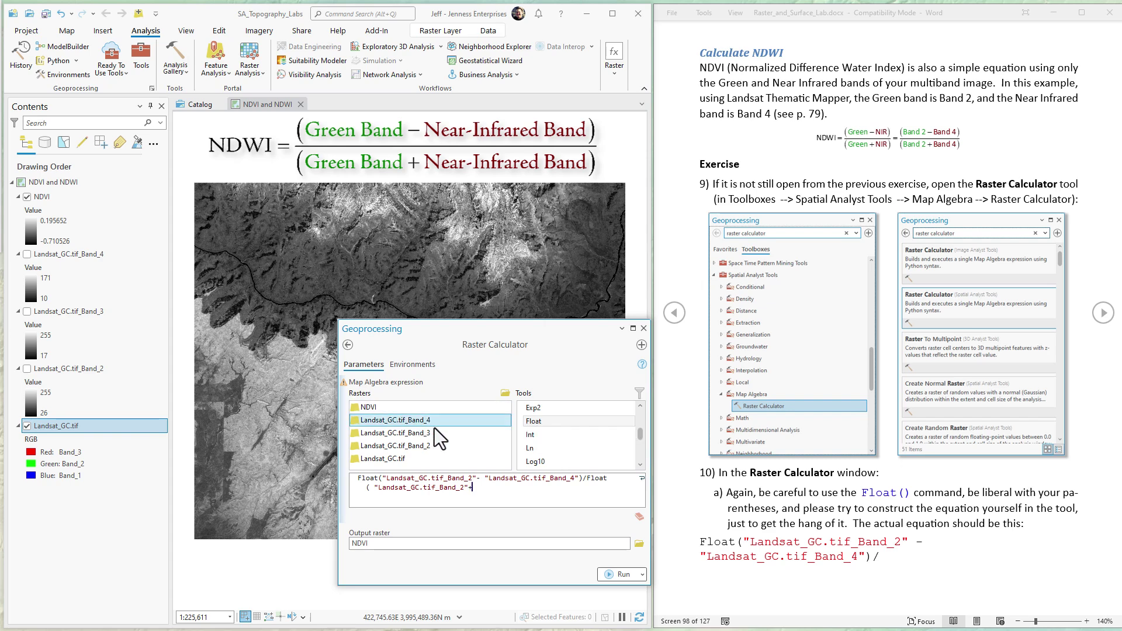
{"action": "double_click", "coordinate": [415, 419]}
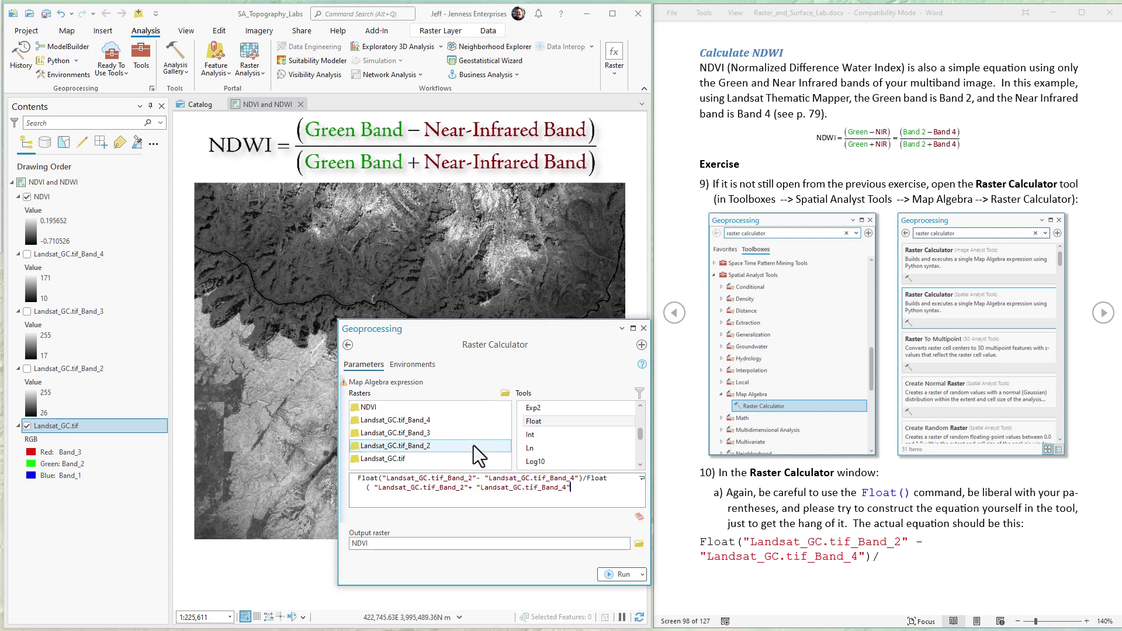
{"action": "type", "text": ")"}
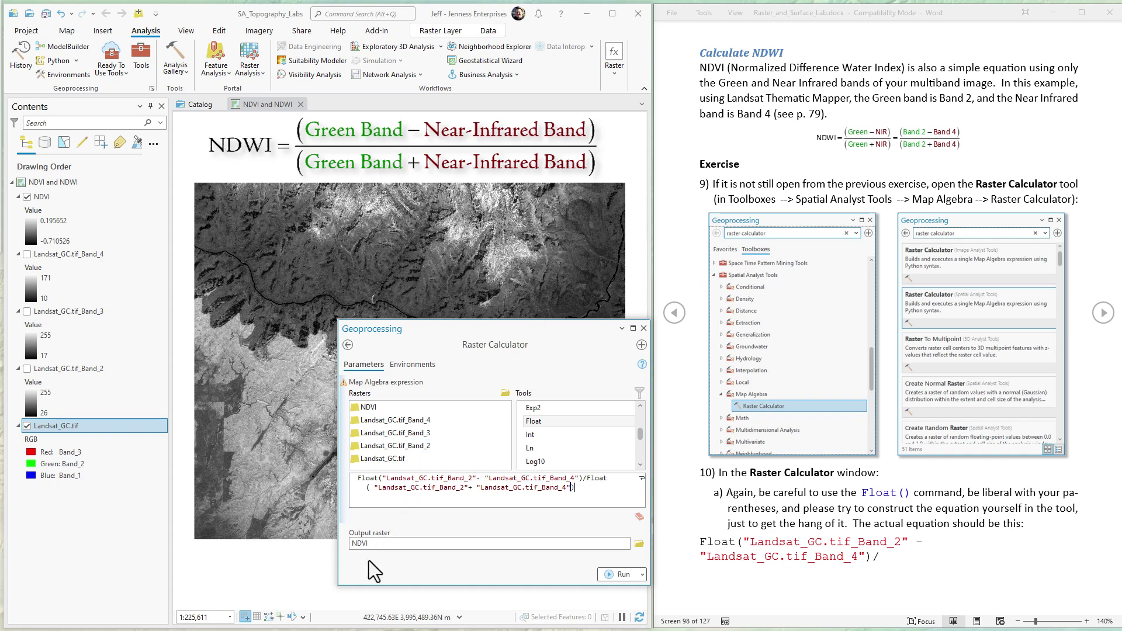
Name the output raster NDWI
{"action": "left_click", "coordinate": [372, 544]}
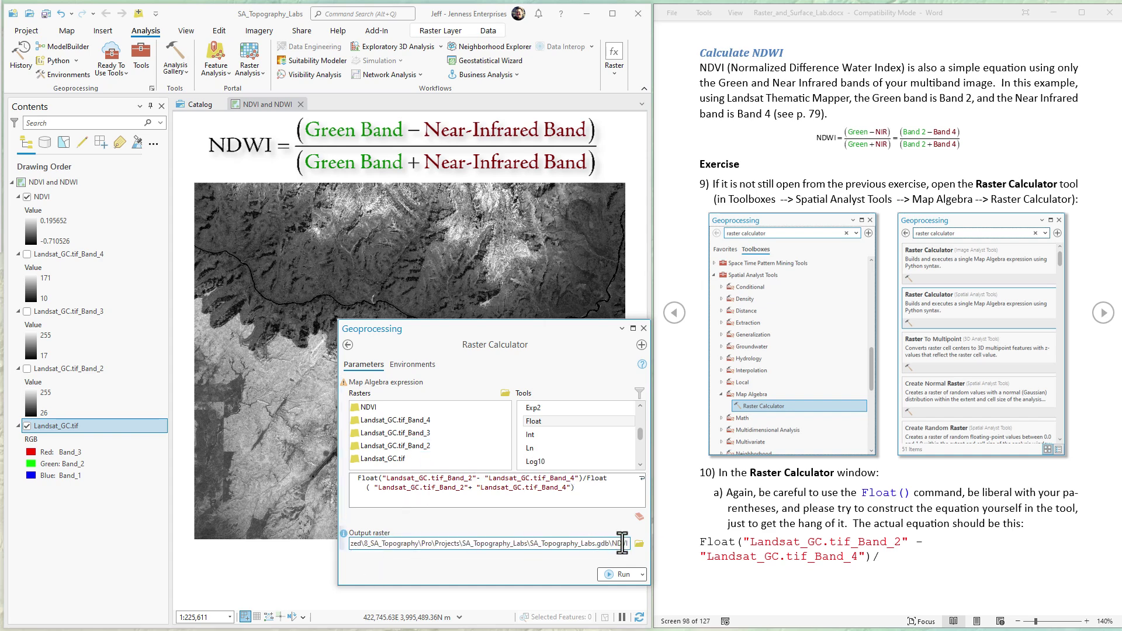
{"action": "type", "text": "WI"}
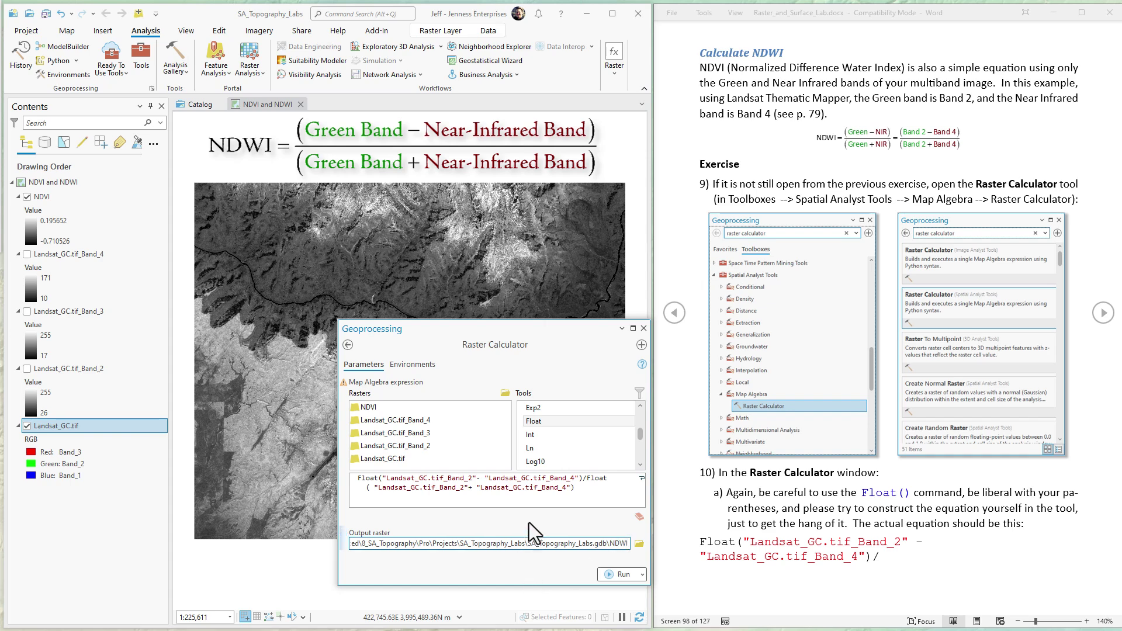
{"action": "left_click", "coordinate": [529, 520]}
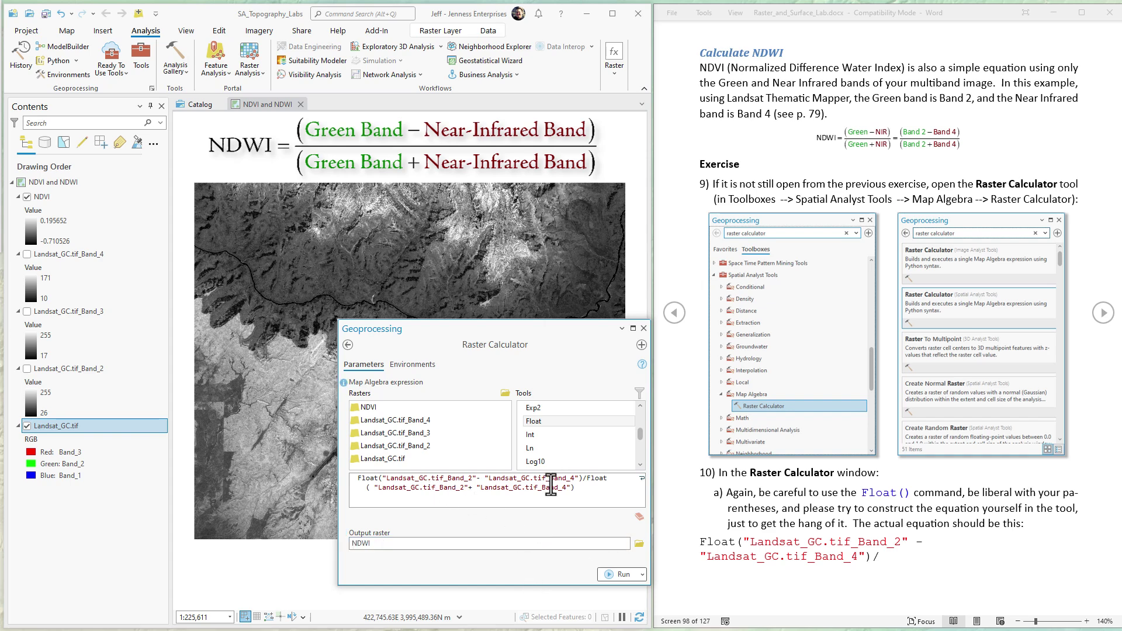
Run the calculation to add the NDWI layer (-0.154639 to 0.762376), then close Raster Calculator
{"action": "left_click", "coordinate": [622, 574]}
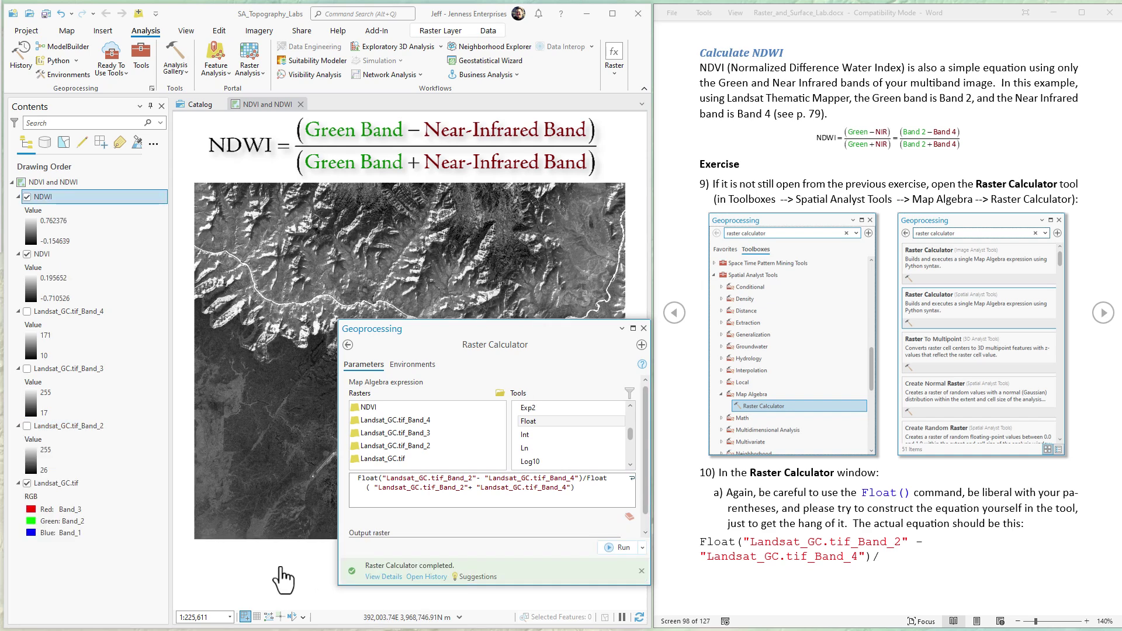
{"action": "left_click", "coordinate": [643, 329]}
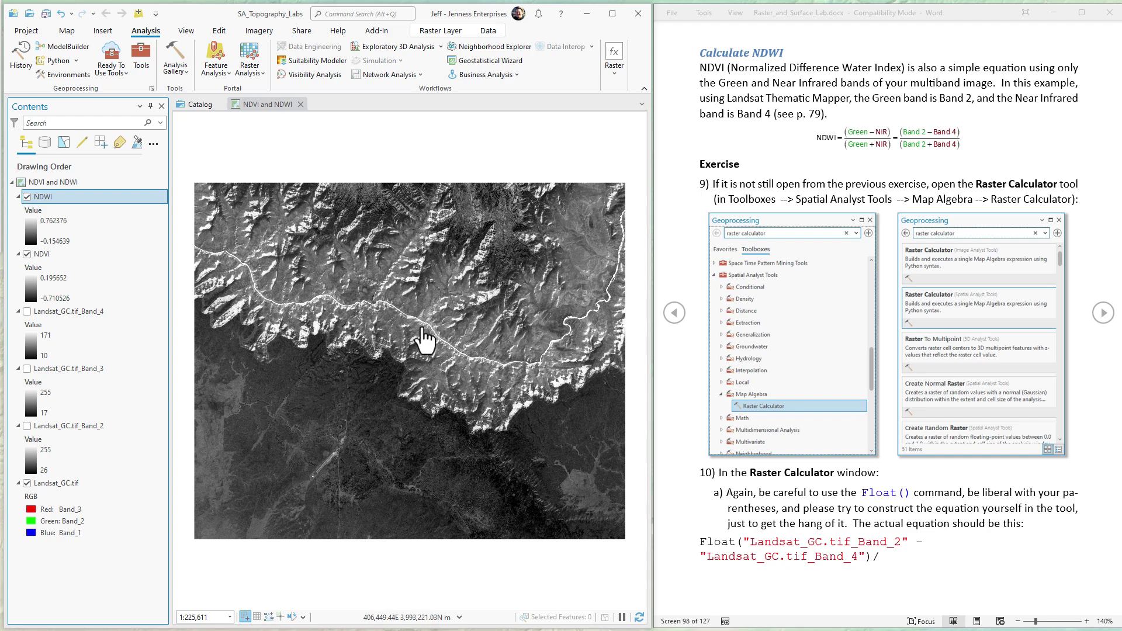
Zoom the map in on the Colorado River
{"action": "scroll", "coordinate": [425, 341], "scroll_direction": "up", "scroll_amount": 3}
{"action": "scroll", "coordinate": [417, 317], "scroll_direction": "up", "scroll_amount": 2}
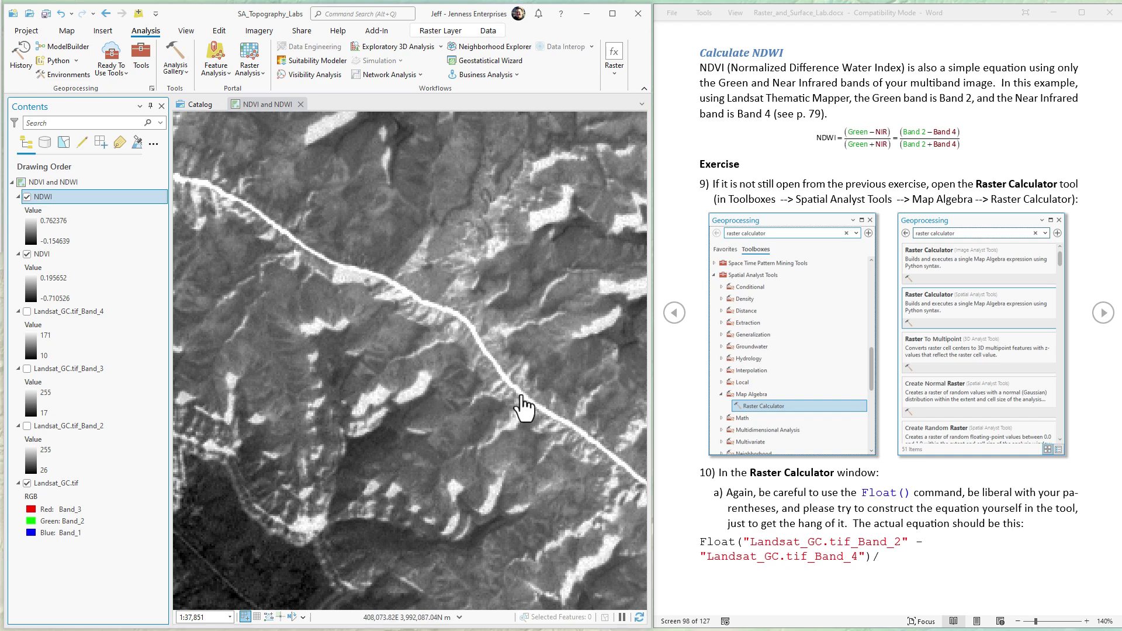
{"action": "left_click", "coordinate": [502, 394]}
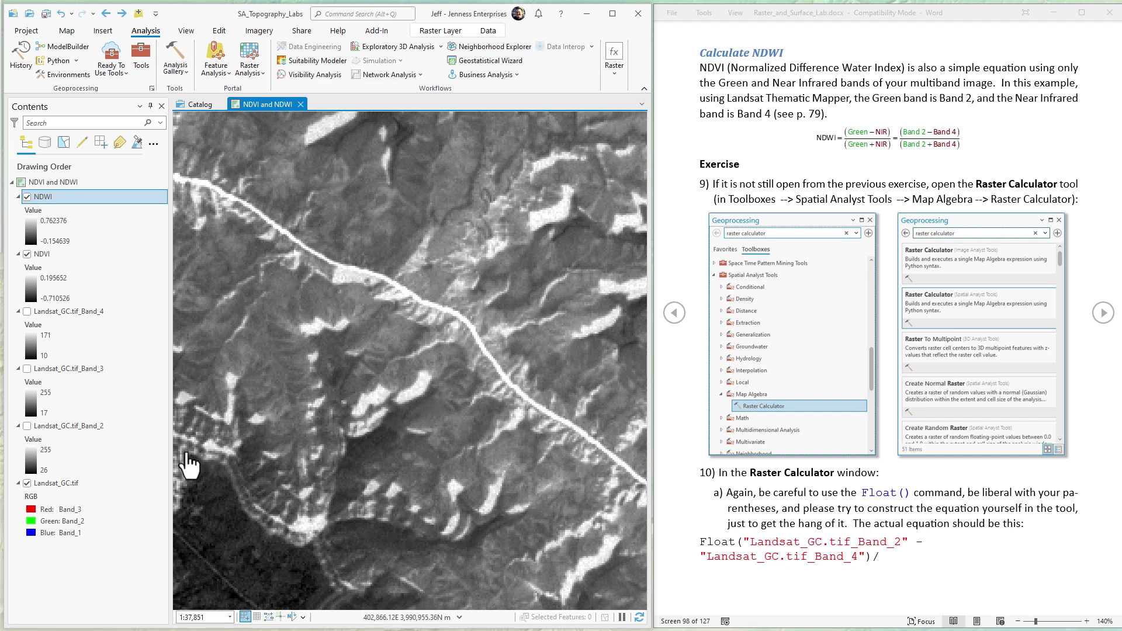
Hide NDVI and toggle NDWI against the true-colour image, leaving NDWI visible
{"action": "left_click", "coordinate": [26, 197]}
{"action": "left_click", "coordinate": [27, 255]}
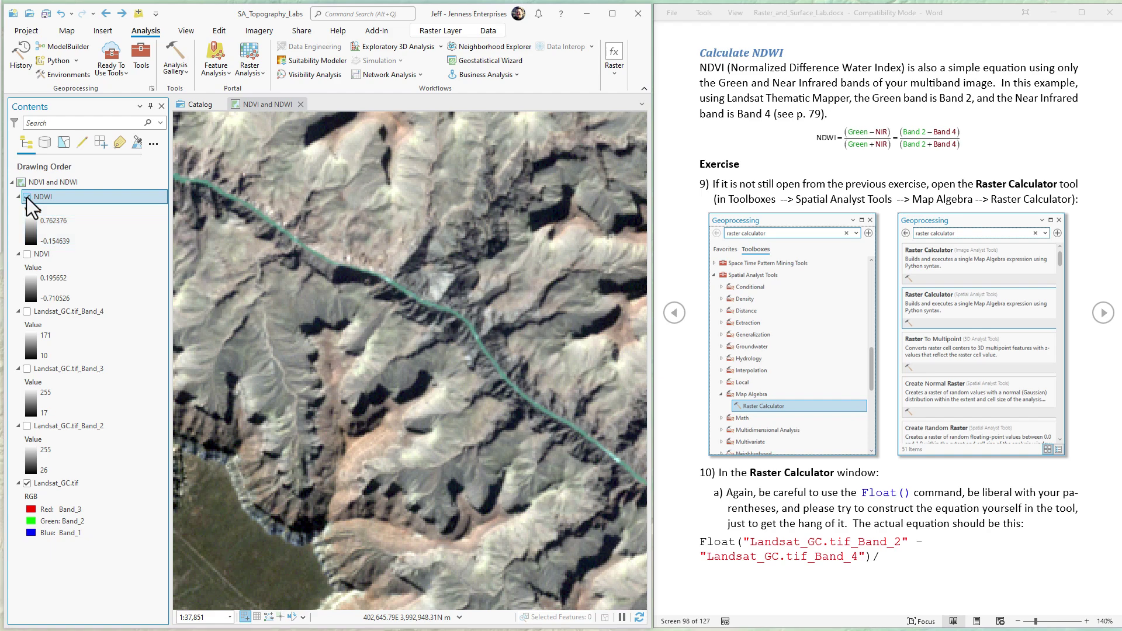
{"action": "left_click", "coordinate": [27, 197]}
{"action": "left_click", "coordinate": [26, 198]}
{"action": "left_click", "coordinate": [27, 197]}
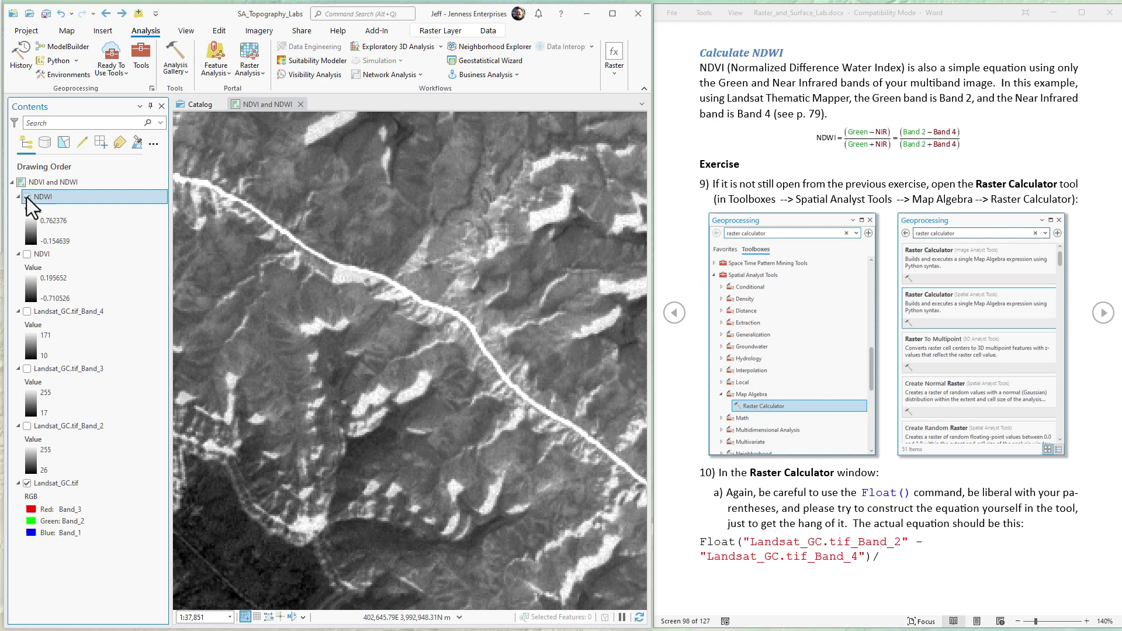
{"action": "left_click", "coordinate": [27, 197]}
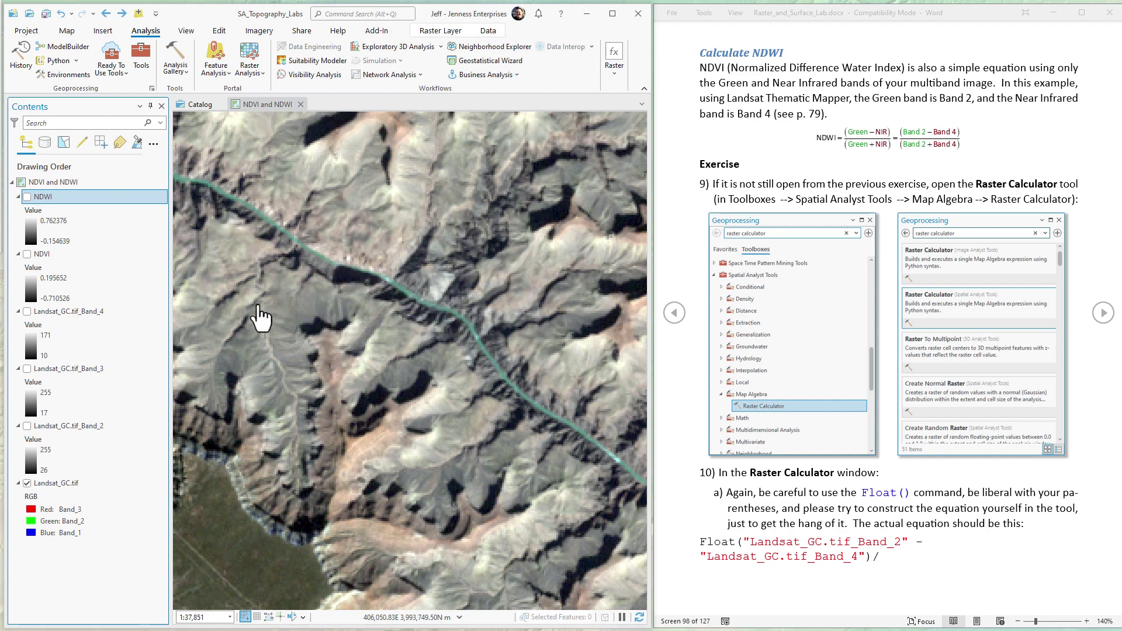
{"action": "left_click", "coordinate": [28, 197]}
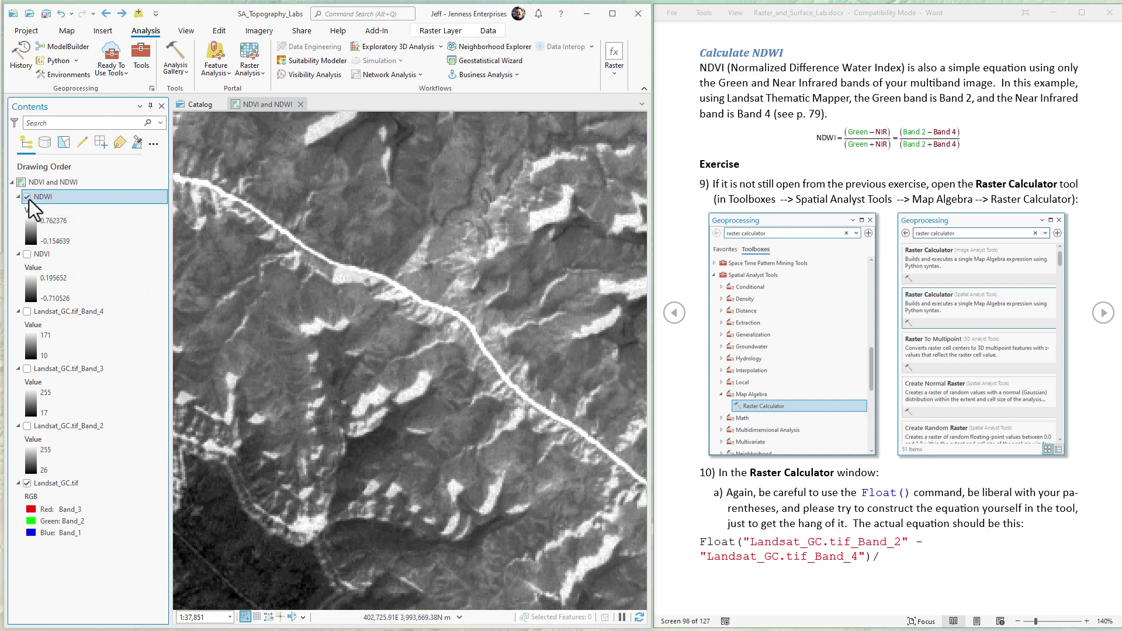